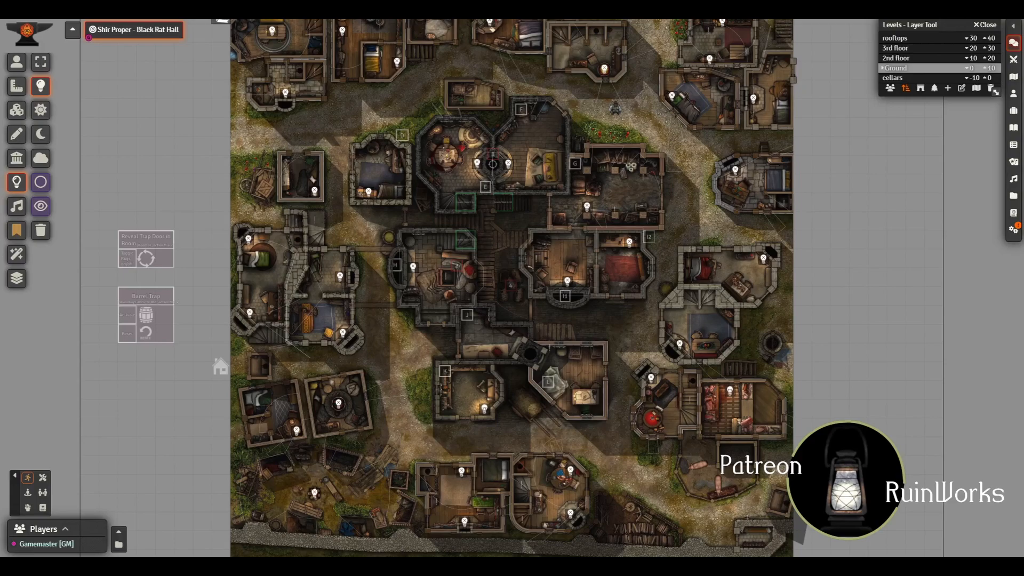
Step: Switch to token controls and mark out the central Black Rat Hall buildings with a selection box
{"action": "left_click", "coordinate": [17, 62]}
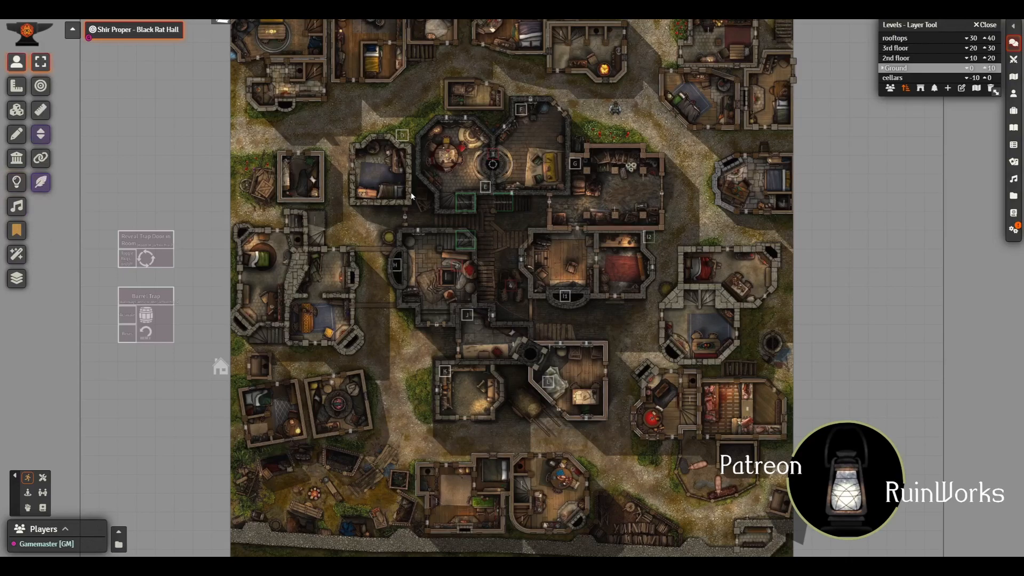
{"action": "left_click_drag", "start_coordinate": [346, 86], "coordinate": [678, 435]}
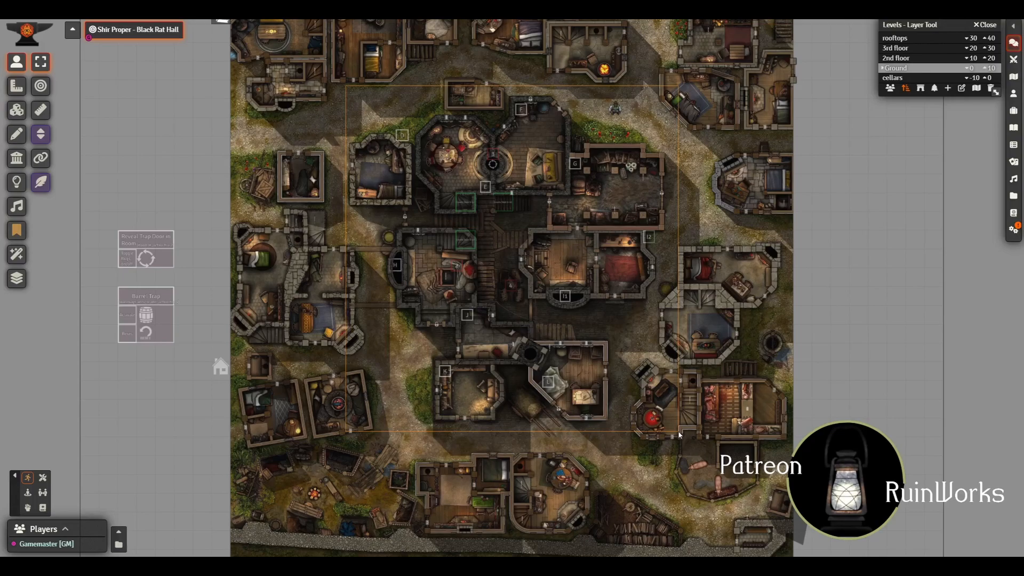
{"action": "mouse_move", "coordinate": [679, 434]}
{"action": "left_mouse_down"}
{"action": "mouse_move", "coordinate": [664, 425]}
{"action": "mouse_move", "coordinate": [680, 433]}
{"action": "left_mouse_up"}
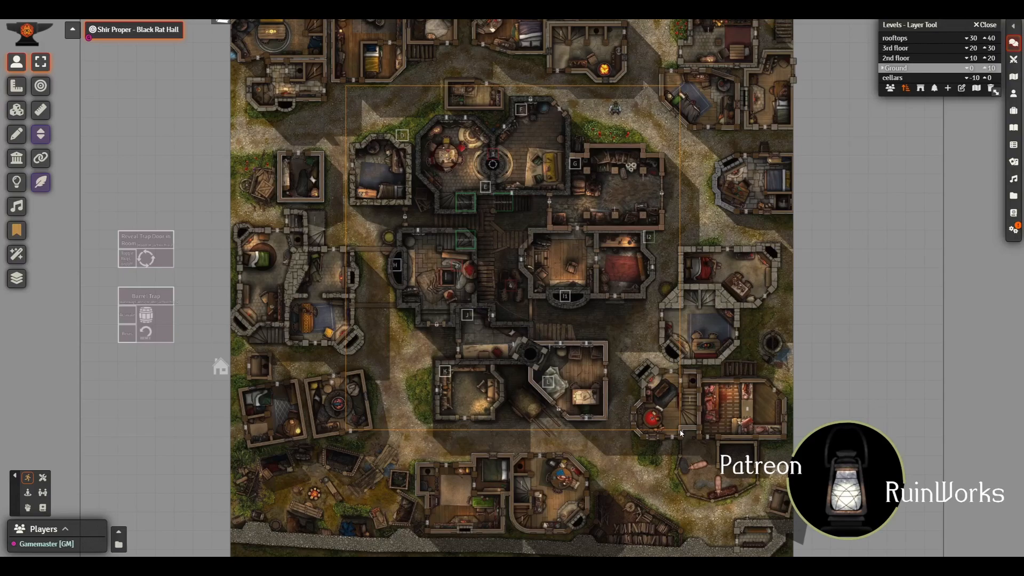
{"action": "left_click_drag", "start_coordinate": [680, 433], "coordinate": [680, 433]}
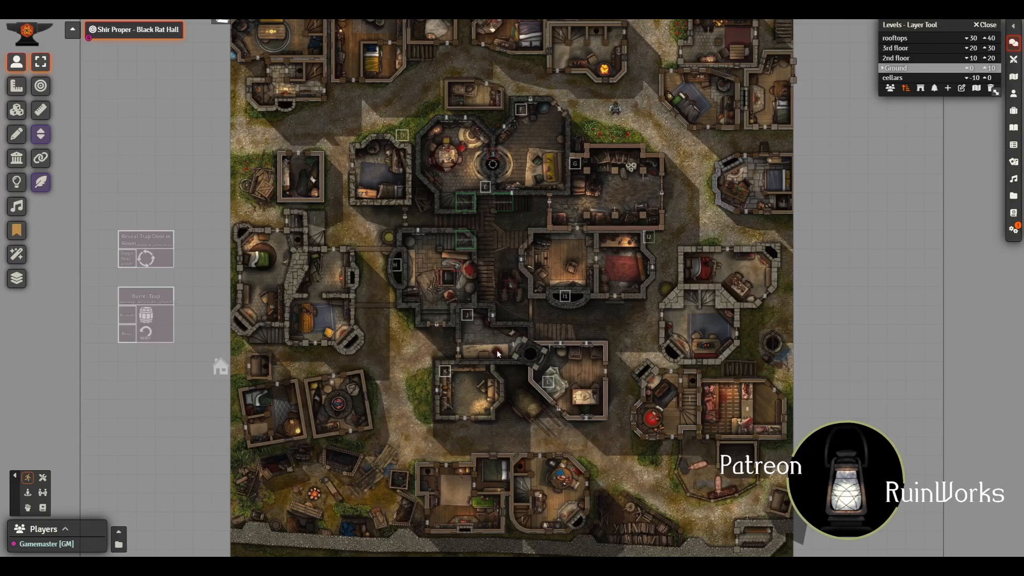
Step: Examine the Ground level's western and northern buildings and the lettered rooms of the central hall
{"action": "scroll", "coordinate": [470, 349], "scroll_direction": "up", "scroll_amount": 14}
{"action": "left_click_drag", "start_coordinate": [307, 230], "coordinate": [528, 255]}
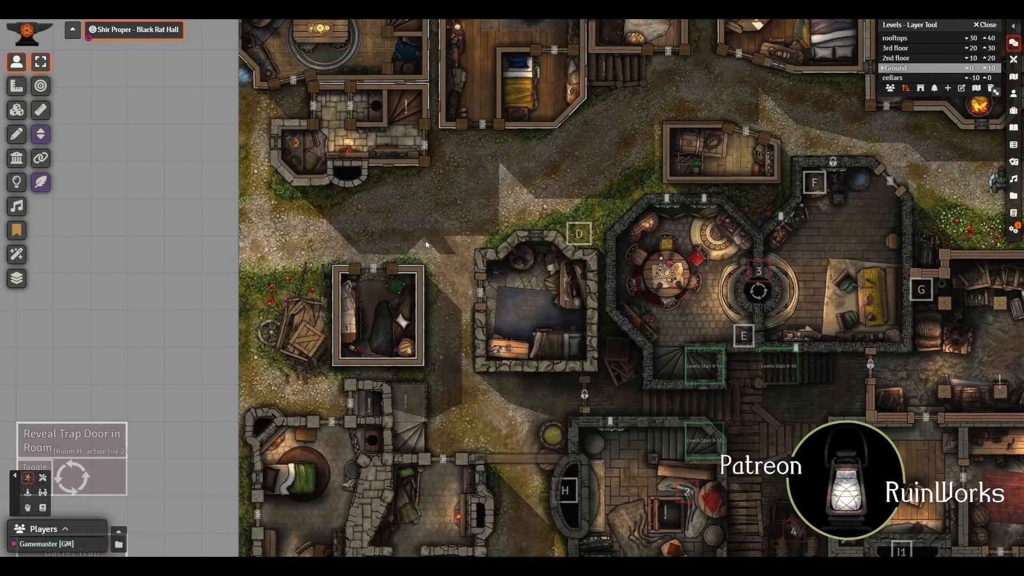
{"action": "left_click_drag", "start_coordinate": [428, 240], "coordinate": [409, 366]}
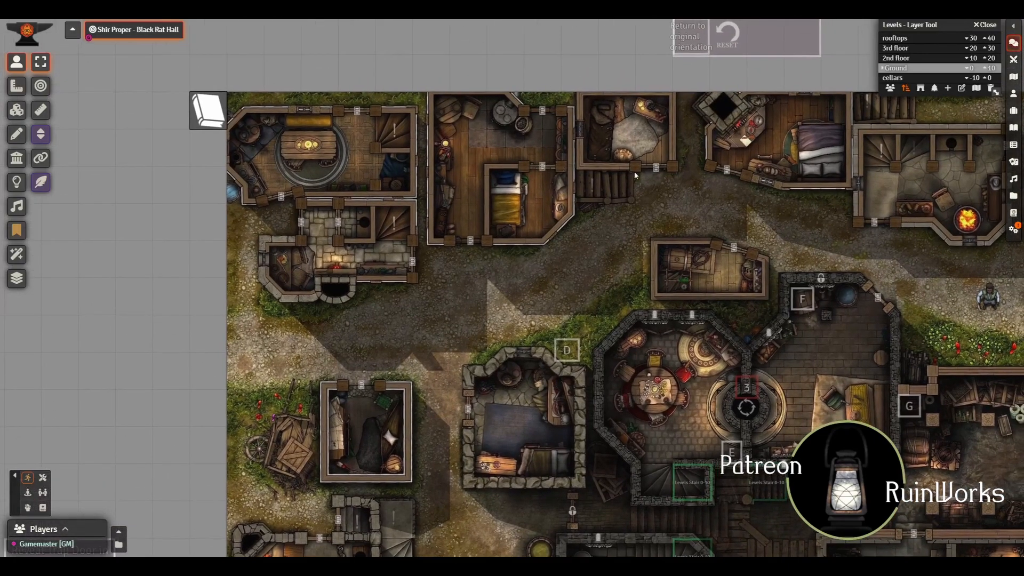
{"action": "left_click_drag", "start_coordinate": [660, 212], "coordinate": [587, 226]}
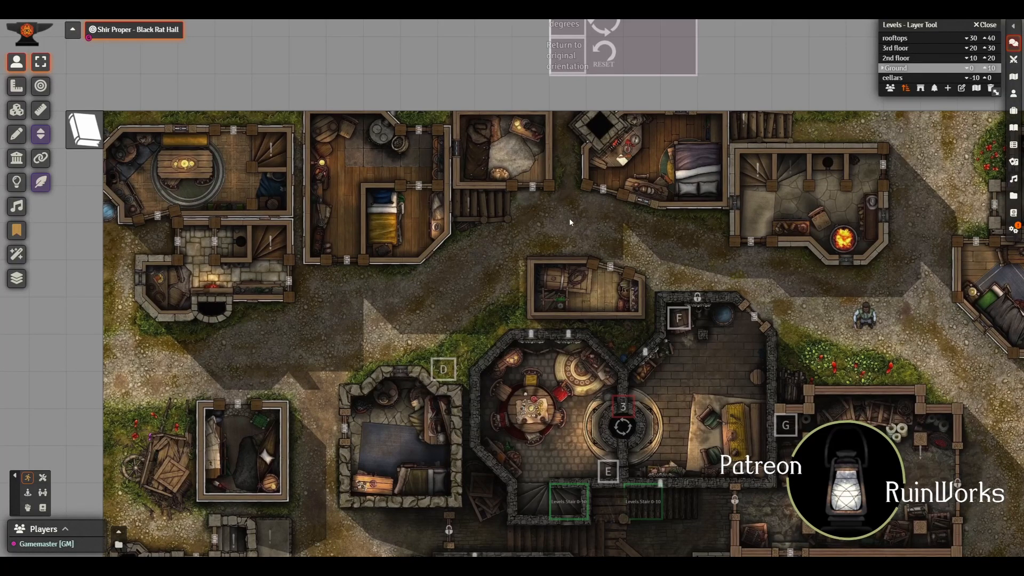
{"action": "left_click_drag", "start_coordinate": [476, 206], "coordinate": [481, 32]}
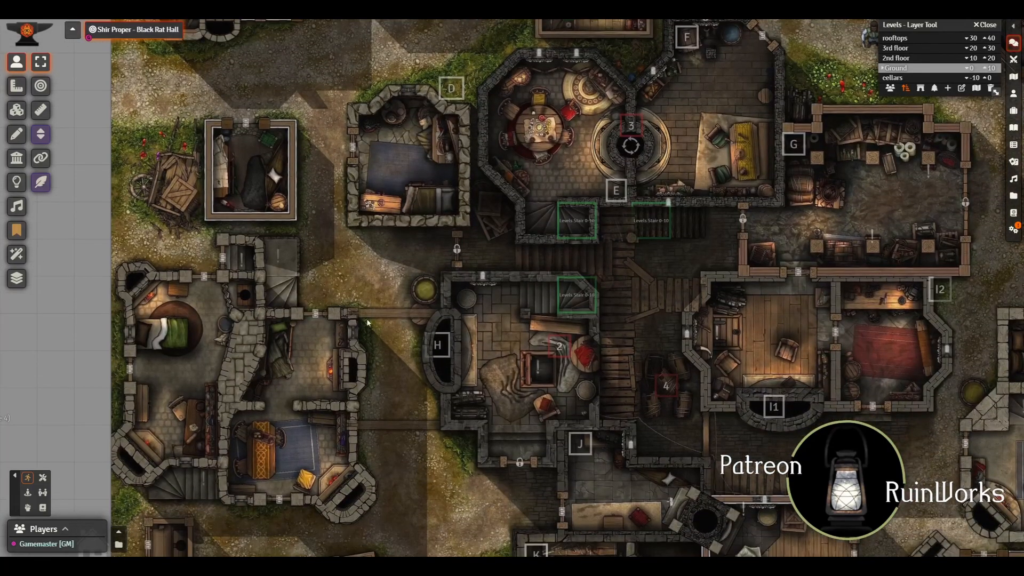
{"action": "left_click_drag", "start_coordinate": [367, 322], "coordinate": [367, 371]}
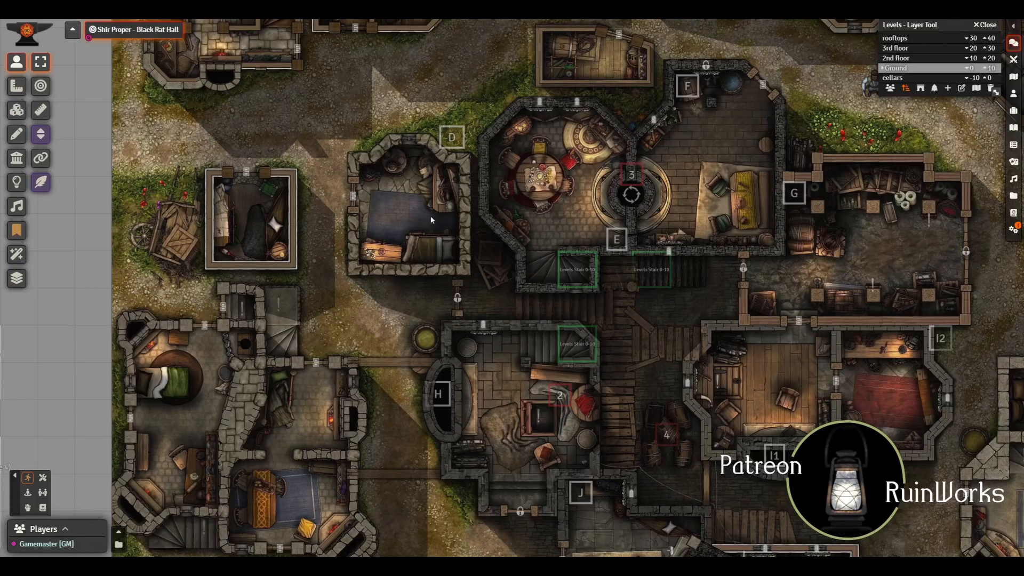
Step: Examine the Ground level's eastern buildings, from the northern street down to the butcher's house and pig pen
{"action": "left_click_drag", "start_coordinate": [647, 138], "coordinate": [366, 368]}
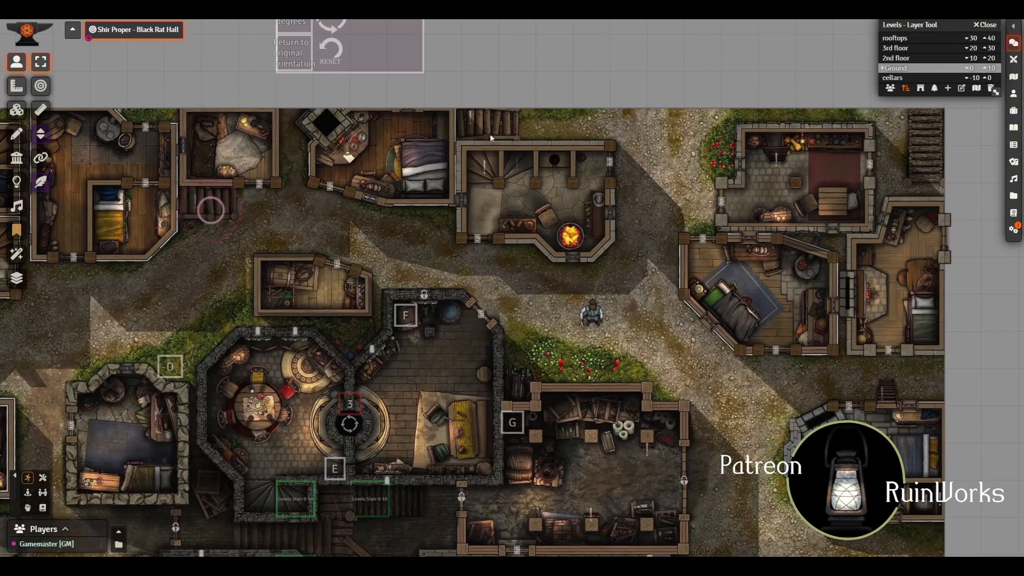
{"action": "left_click", "coordinate": [506, 116]}
{"action": "left_click_drag", "start_coordinate": [882, 173], "coordinate": [752, 137]}
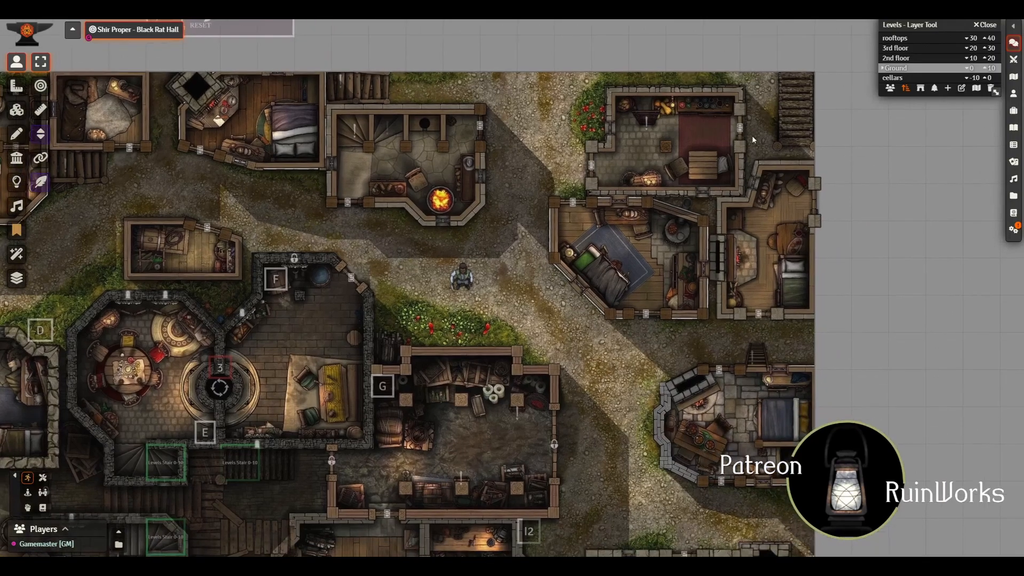
{"action": "left_click", "coordinate": [764, 352]}
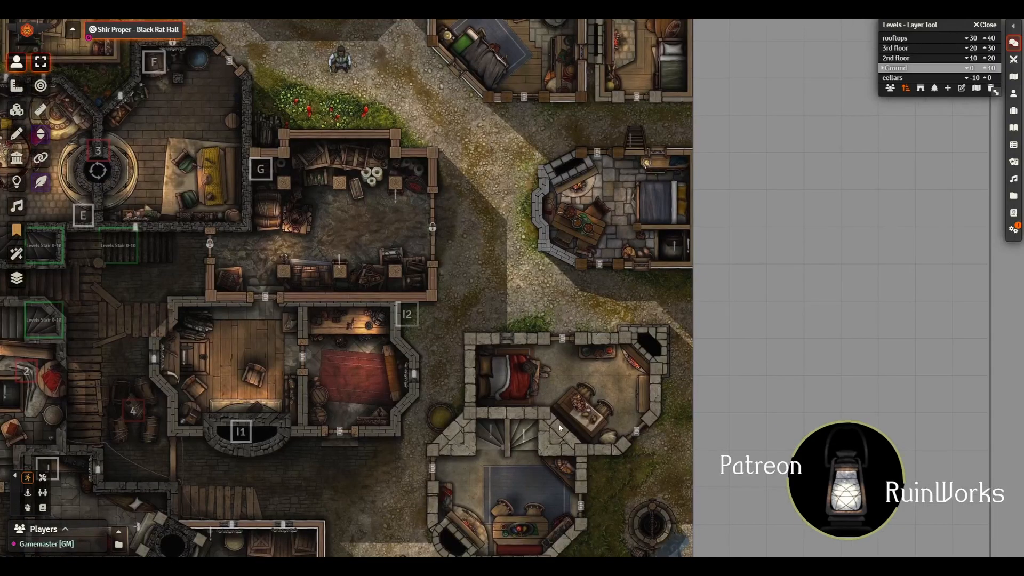
{"action": "left_click_drag", "start_coordinate": [558, 424], "coordinate": [541, 243]}
{"action": "left_click_drag", "start_coordinate": [537, 383], "coordinate": [518, 304]}
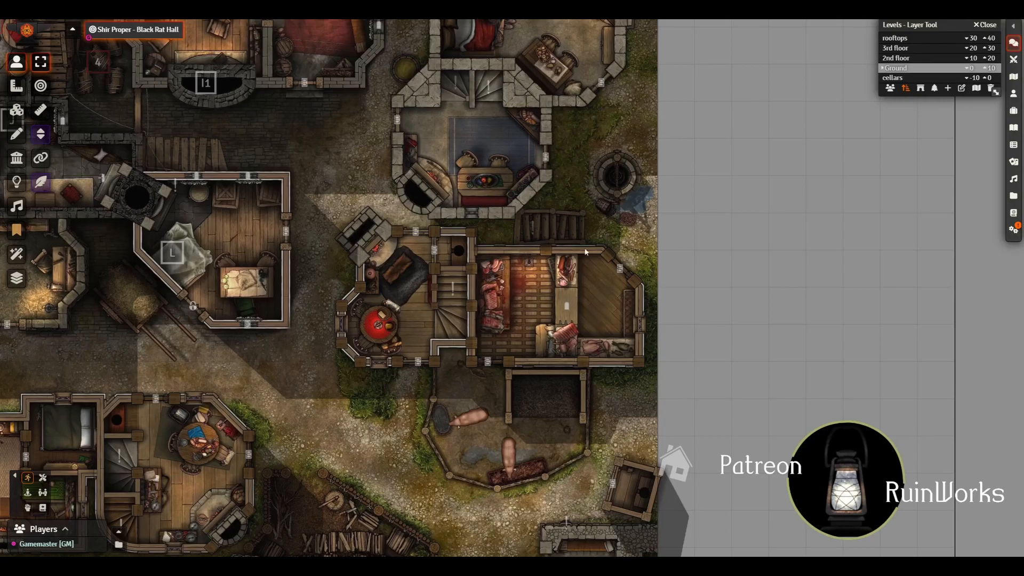
{"action": "left_click_drag", "start_coordinate": [502, 281], "coordinate": [489, 260]}
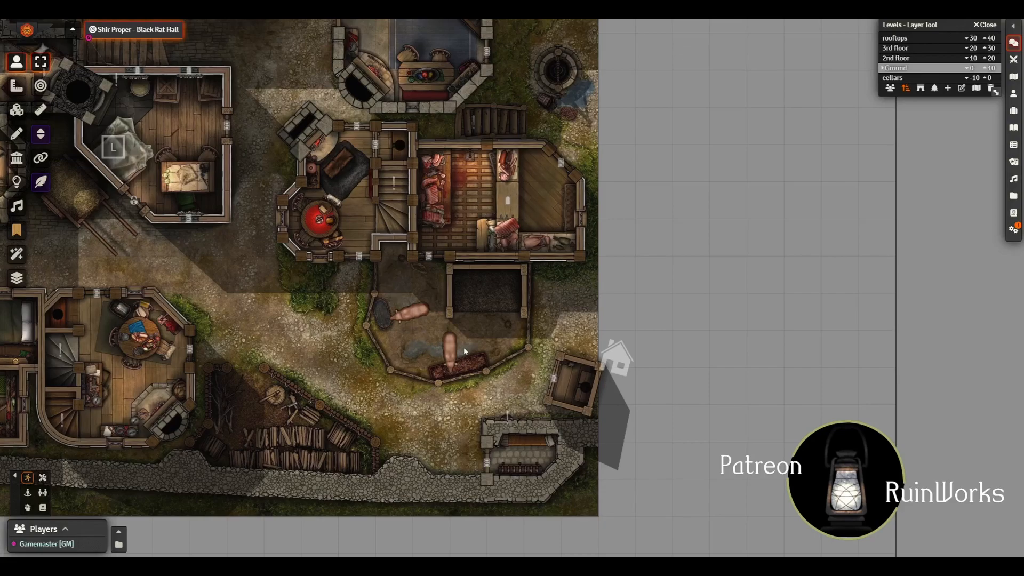
Step: Try moving the pig tile northward in the pen with the tile controls, and undo the tile moves
{"action": "left_click", "coordinate": [16, 110]}
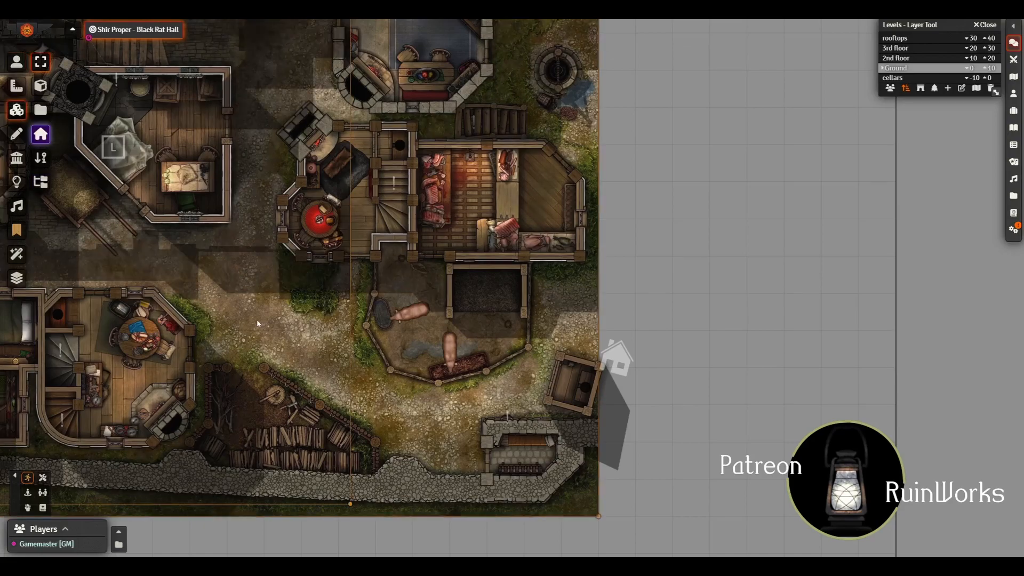
{"action": "left_click", "coordinate": [278, 247]}
{"action": "left_click", "coordinate": [419, 316]}
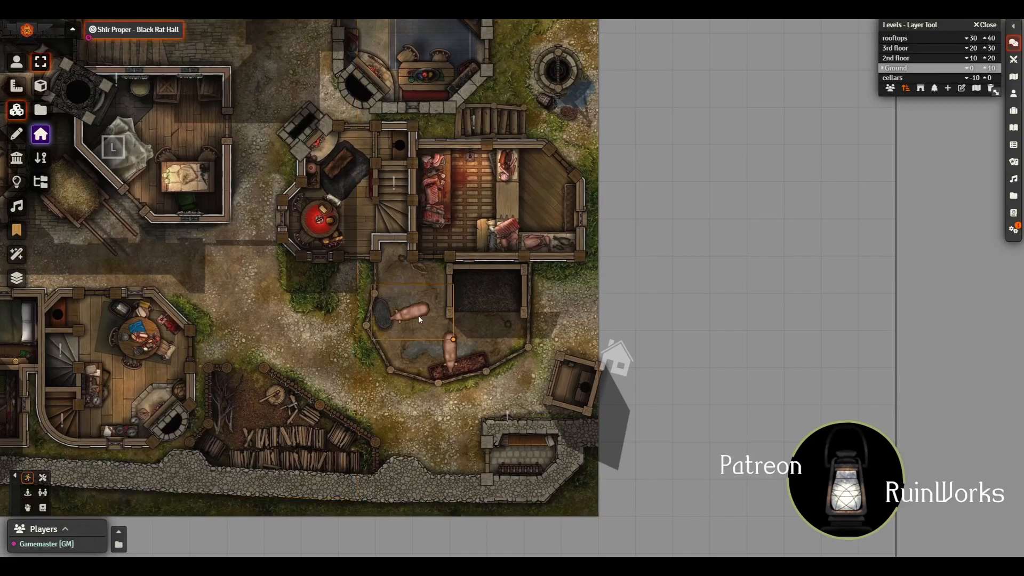
{"action": "left_click_drag", "start_coordinate": [414, 312], "coordinate": [409, 278]}
{"action": "left_click", "coordinate": [409, 283]}
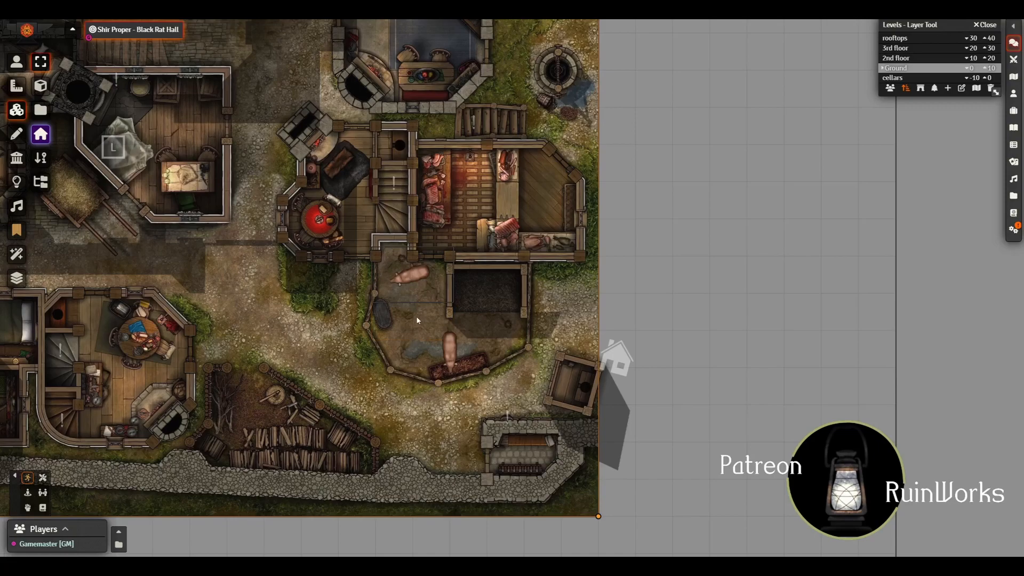
{"action": "key", "text": "ctrl+z"}
{"action": "left_click_drag", "start_coordinate": [416, 316], "coordinate": [411, 279]}
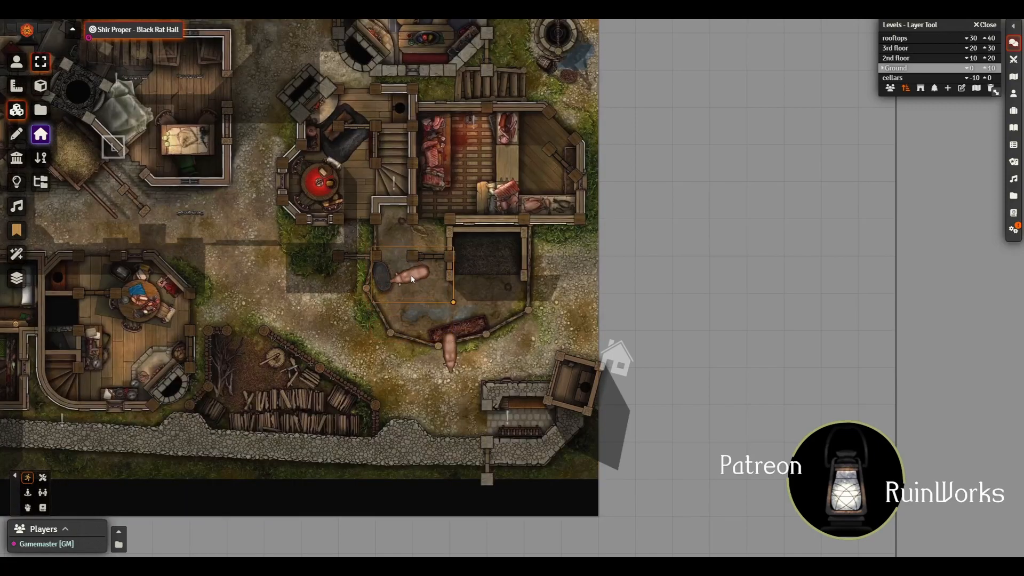
{"action": "key", "text": "ctrl+z"}
{"action": "key", "text": "ctrl+z"}
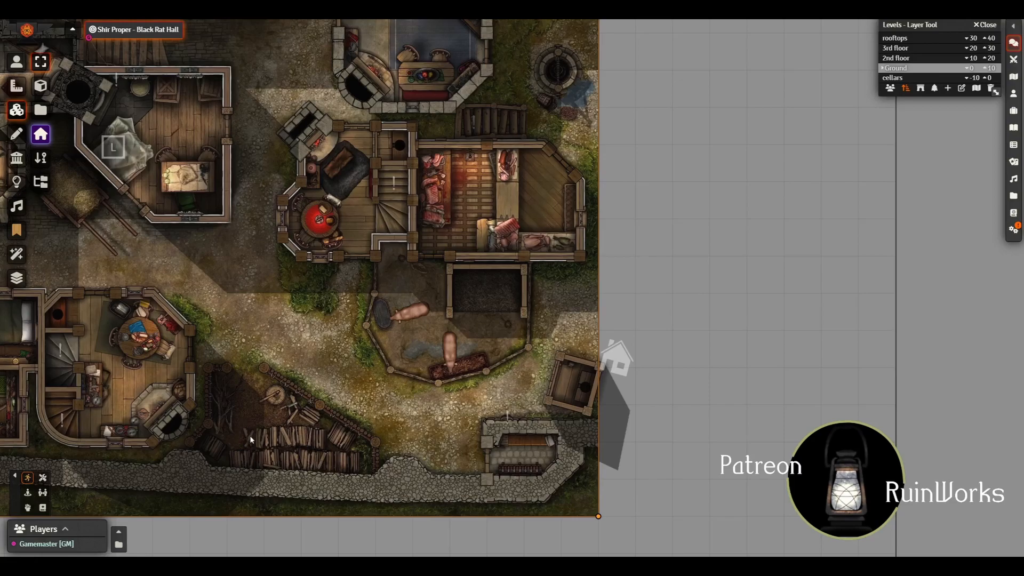
Step: Show the roof overlays on the Ground level and examine the southwestern camp and surrounding houses
{"action": "left_click_drag", "start_coordinate": [337, 334], "coordinate": [646, 329]}
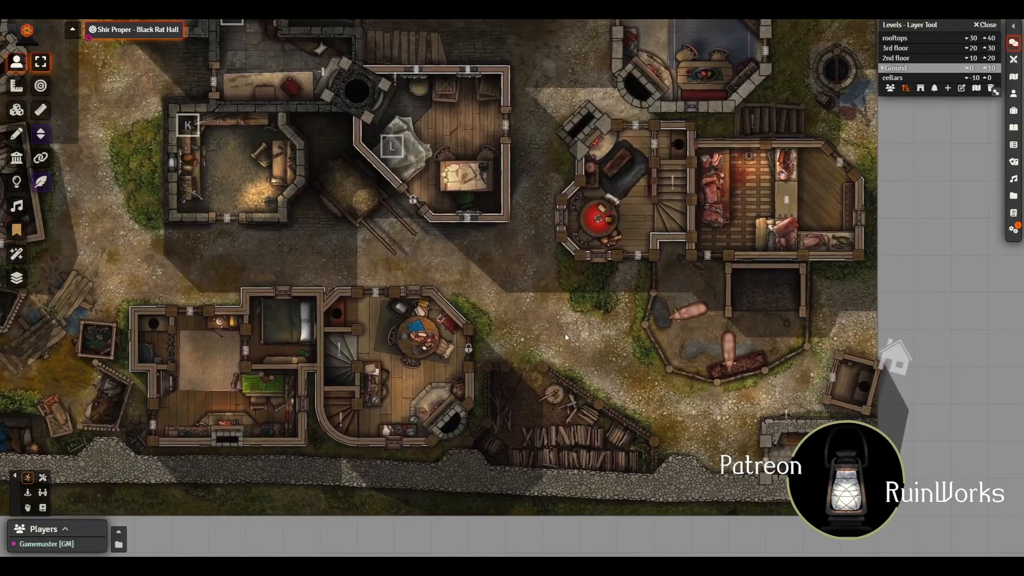
{"action": "left_click_drag", "start_coordinate": [226, 326], "coordinate": [385, 316]}
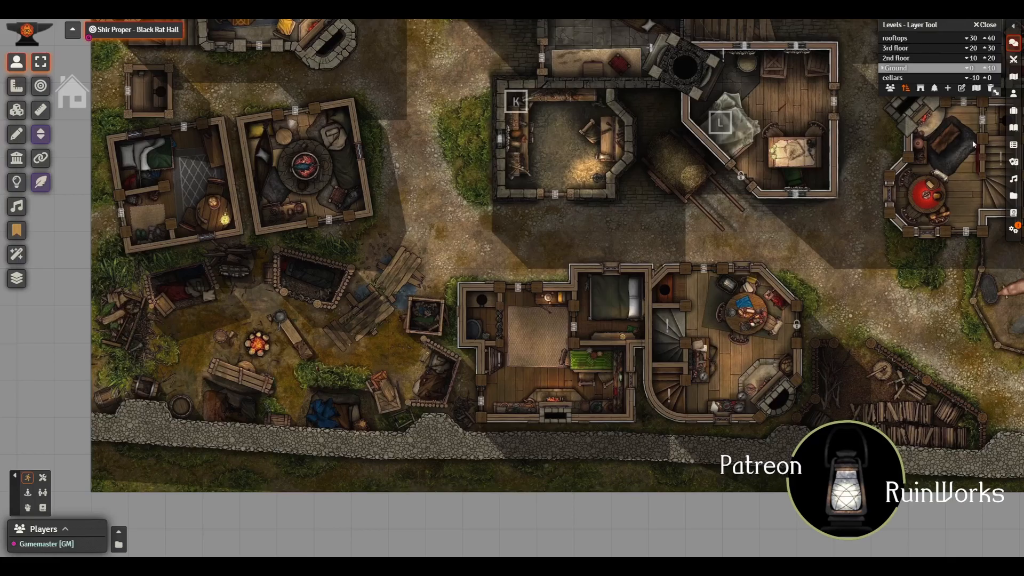
{"action": "left_click", "coordinate": [920, 88]}
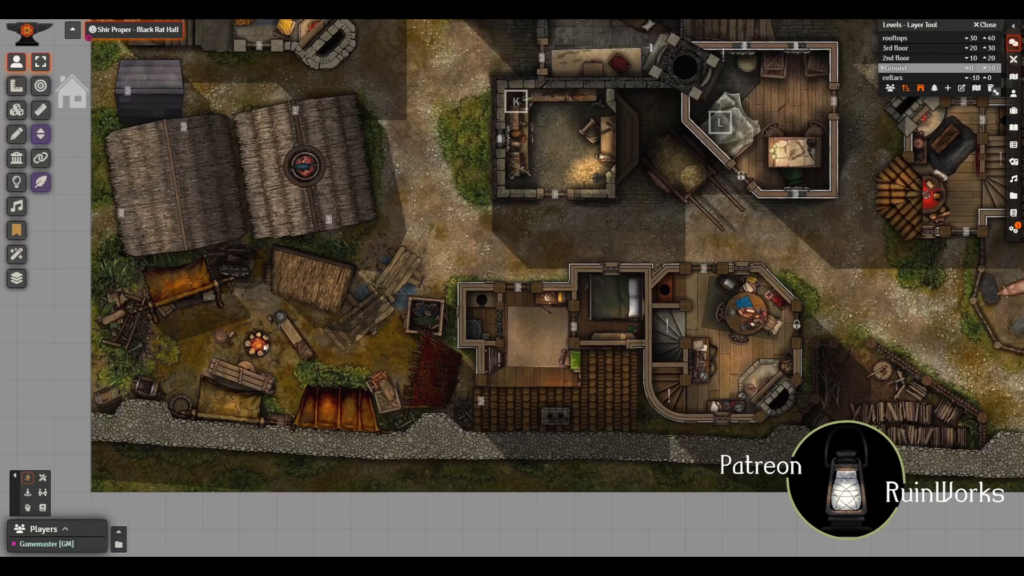
{"action": "left_click_drag", "start_coordinate": [468, 379], "coordinate": [510, 424]}
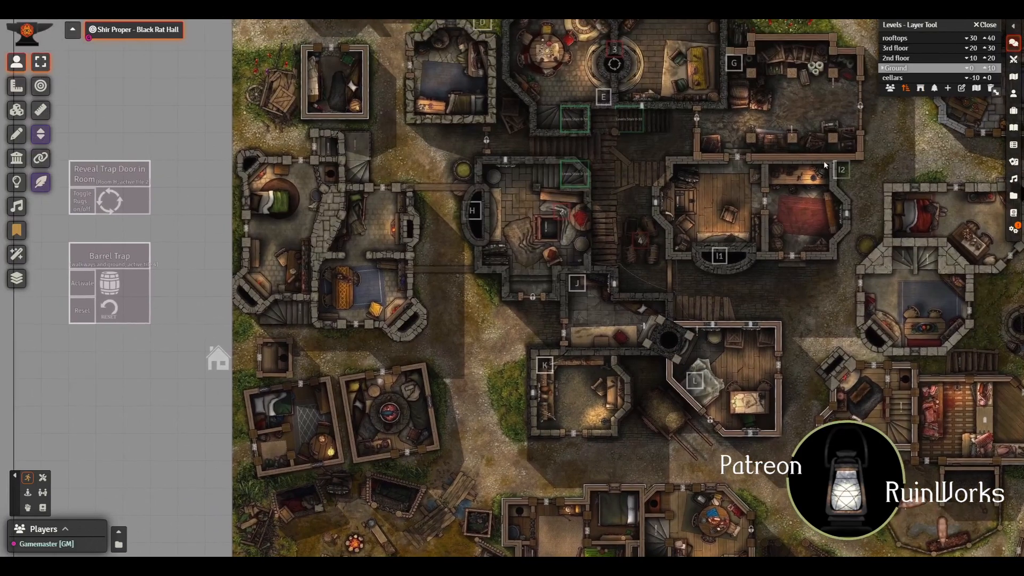
Step: Switch to the 2nd floor level and examine its rooms and connecting walkways with token controls active
{"action": "left_click", "coordinate": [904, 59]}
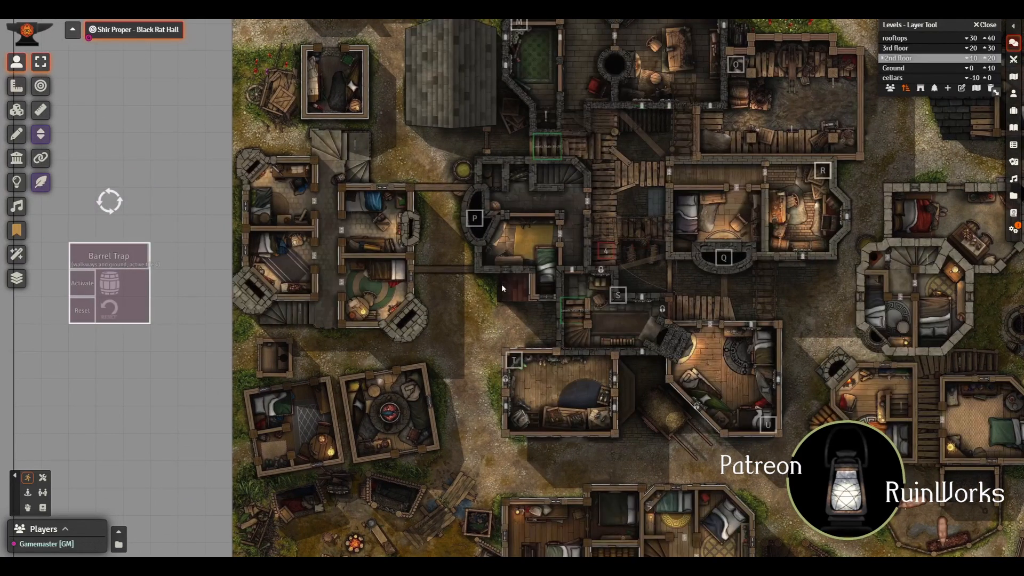
{"action": "scroll", "coordinate": [301, 228], "scroll_direction": "up", "scroll_amount": 2}
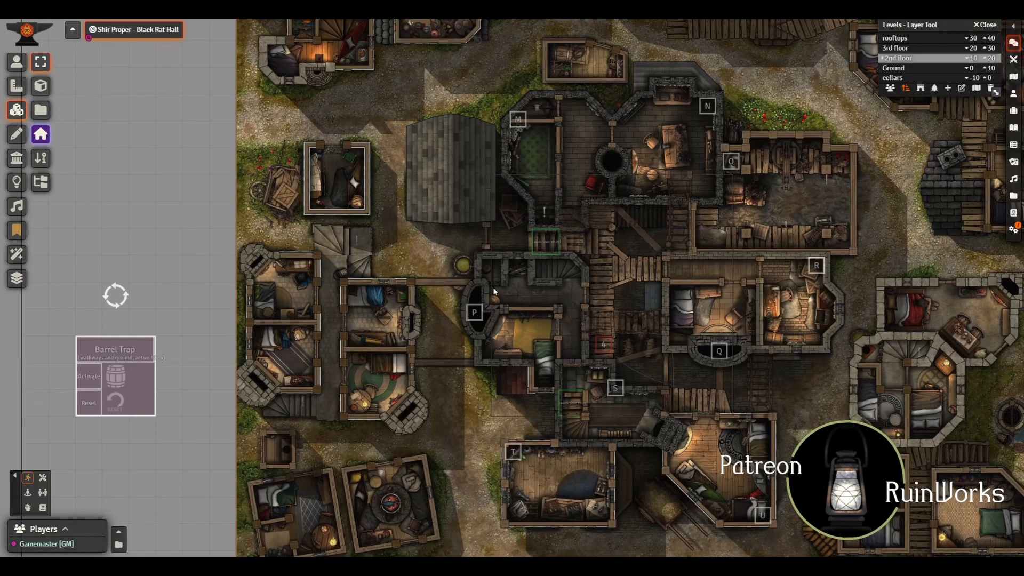
{"action": "left_click_drag", "start_coordinate": [492, 287], "coordinate": [306, 363]}
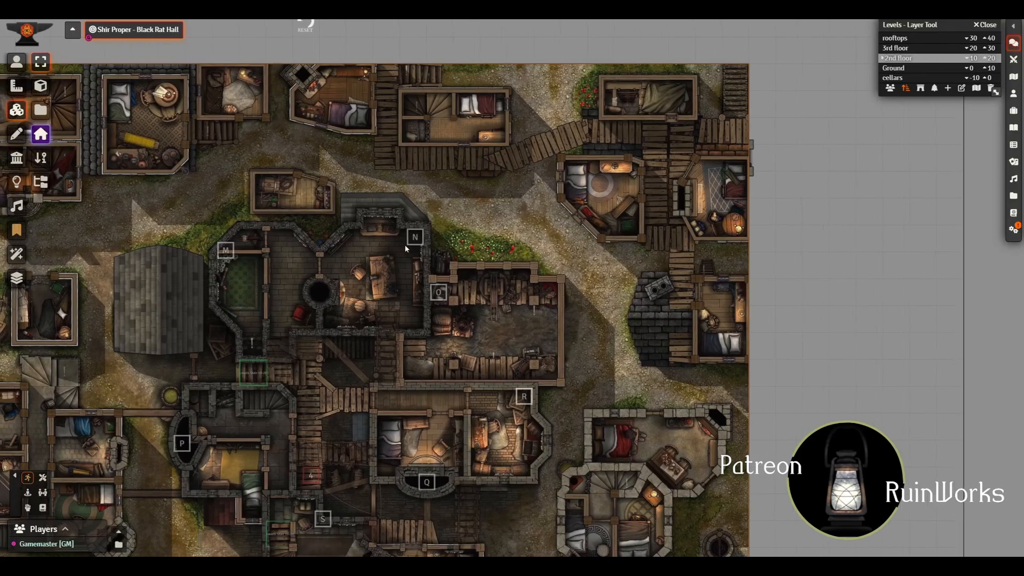
{"action": "left_click", "coordinate": [16, 61]}
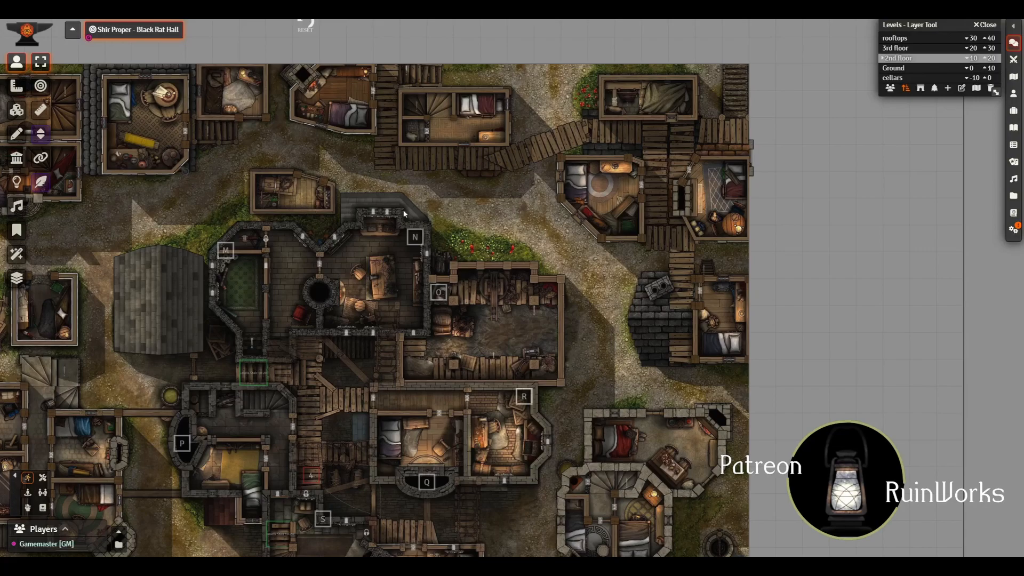
{"action": "left_click_drag", "start_coordinate": [404, 214], "coordinate": [524, 215]}
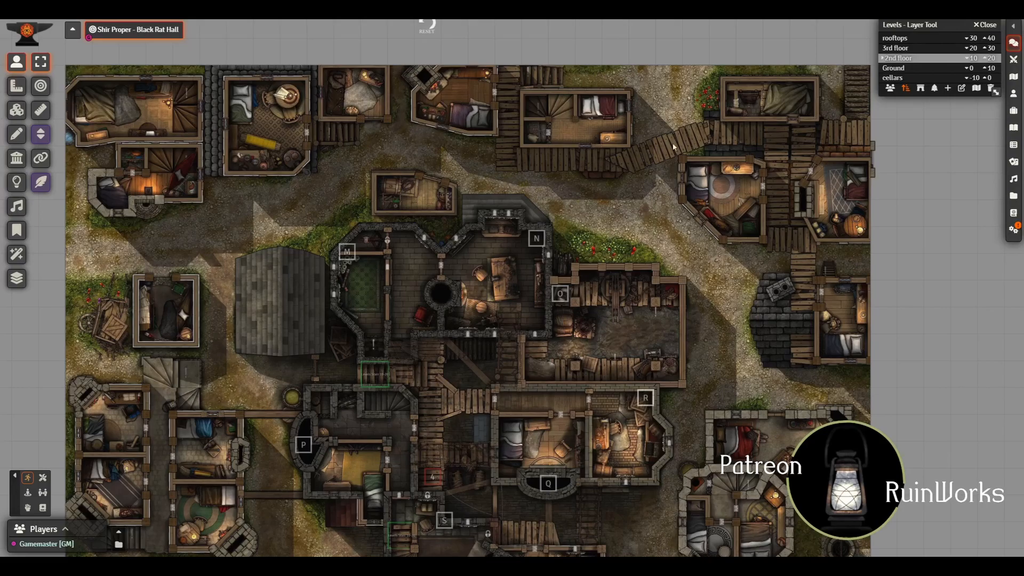
{"action": "left_click_drag", "start_coordinate": [705, 368], "coordinate": [626, 343]}
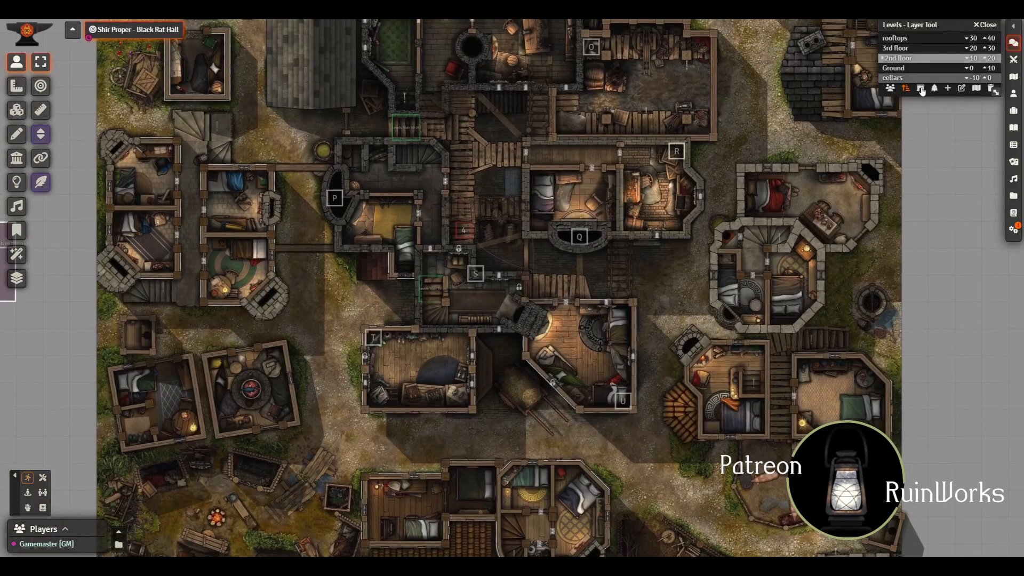
Step: Show the roof overlays on the 2nd floor level and examine the whole district
{"action": "left_click", "coordinate": [921, 88]}
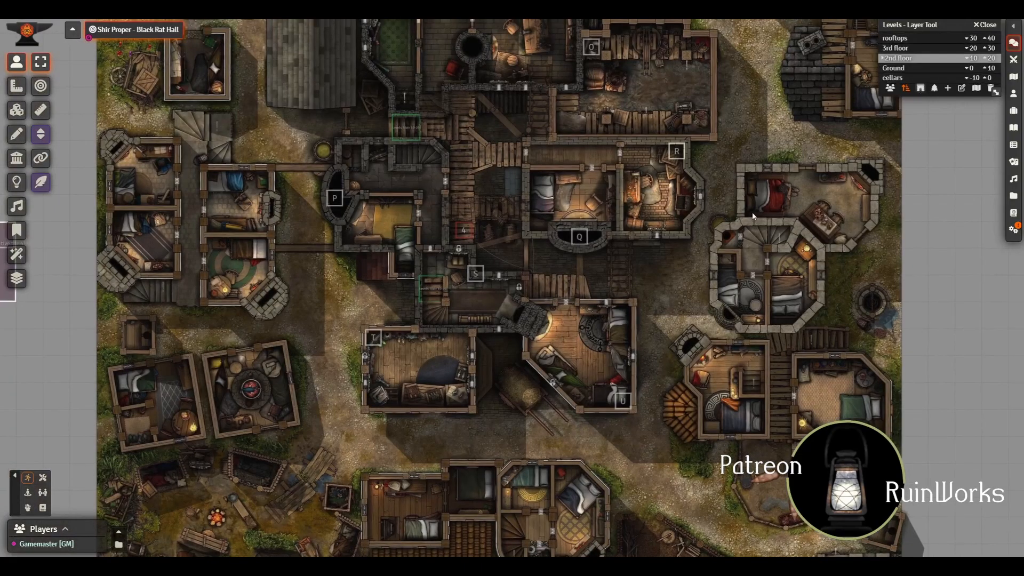
{"action": "scroll", "coordinate": [735, 223], "scroll_direction": "down", "scroll_amount": 5}
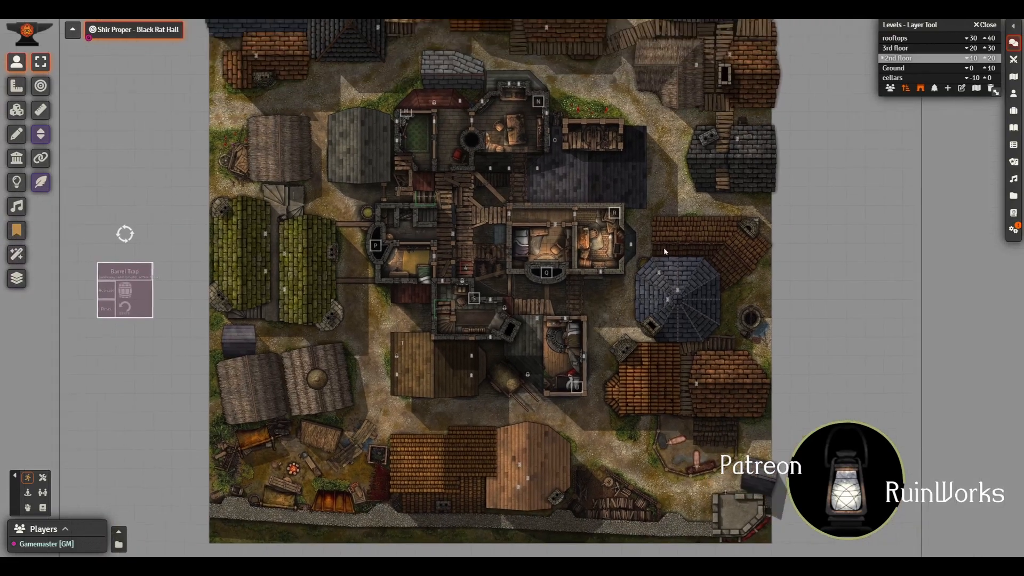
{"action": "left_click_drag", "start_coordinate": [664, 248], "coordinate": [658, 271]}
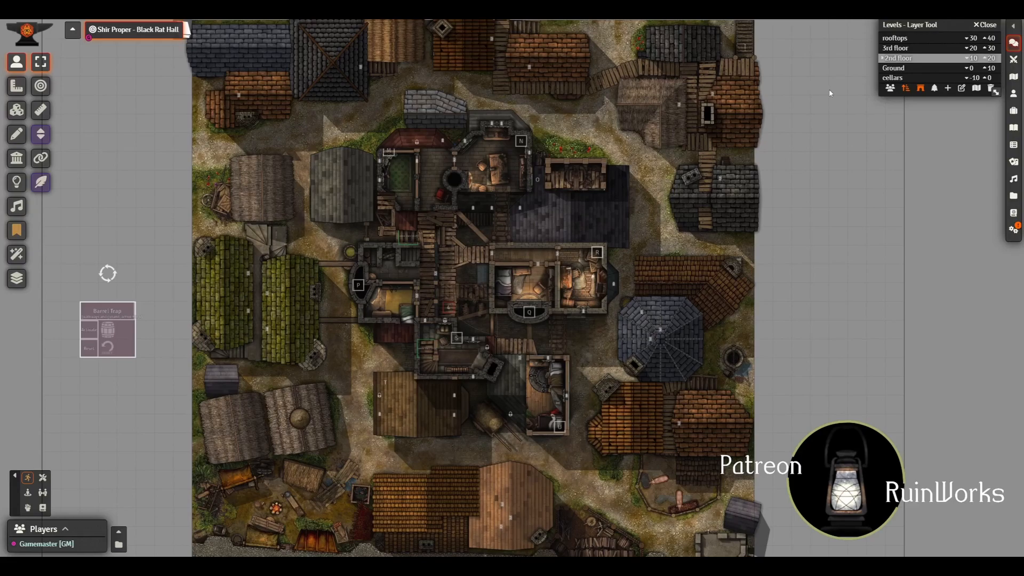
Step: Return to the Ground level and select the character token on the street northeast of the hall
{"action": "left_click", "coordinate": [903, 79]}
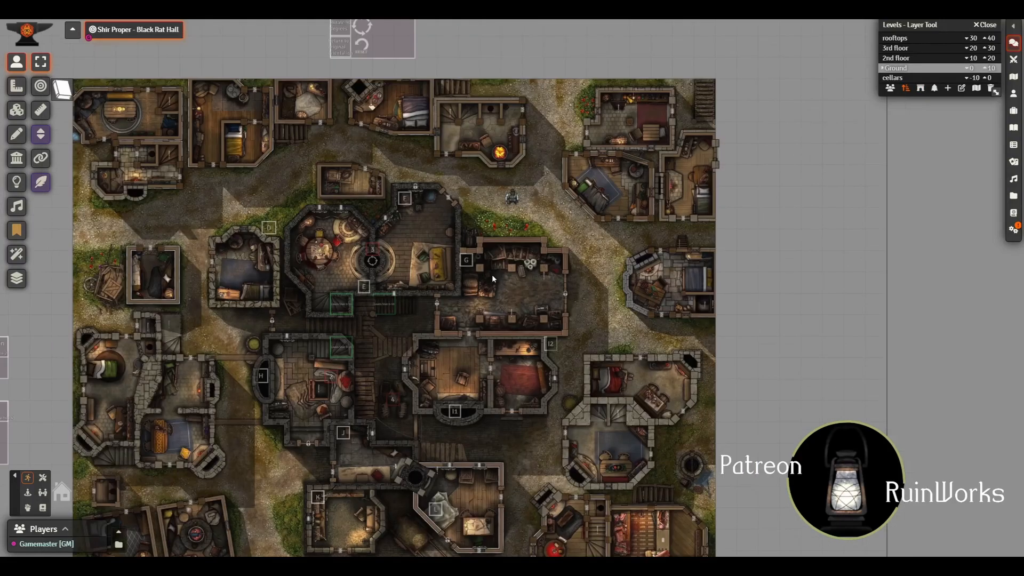
{"action": "scroll", "coordinate": [490, 275], "scroll_direction": "up", "scroll_amount": 10}
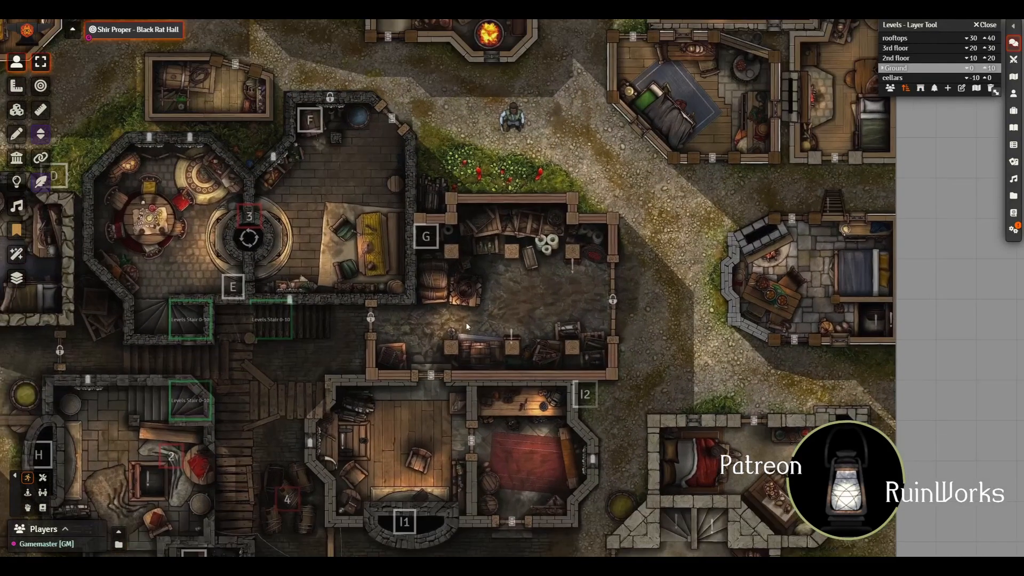
{"action": "left_click_drag", "start_coordinate": [509, 267], "coordinate": [434, 344]}
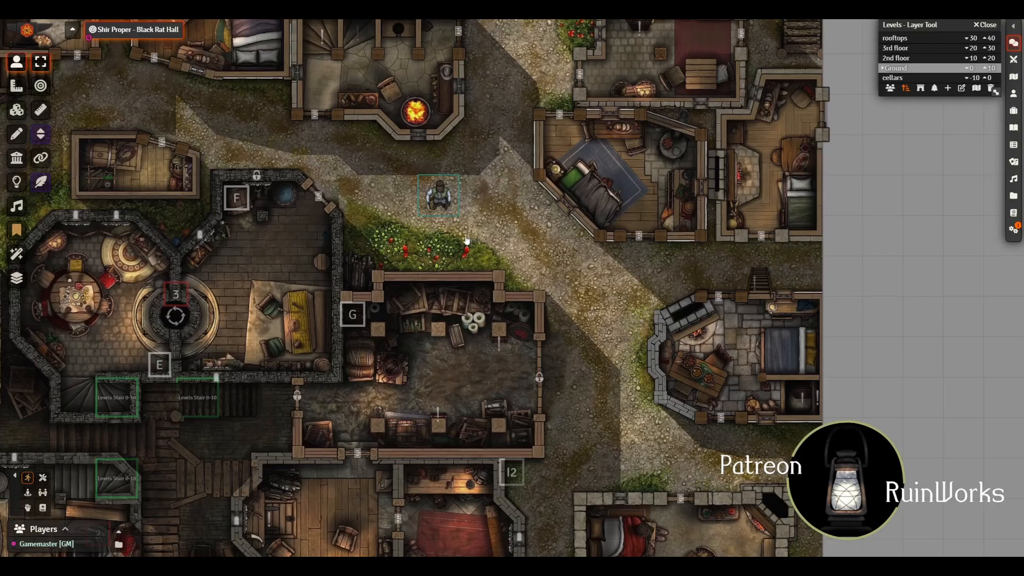
{"action": "left_click", "coordinate": [466, 239]}
Step: Inspect the map through the selected token's vision, covering the northeastern street and surrounding rooftops
{"action": "scroll", "coordinate": [464, 240], "scroll_direction": "down", "scroll_amount": 11}
{"action": "scroll", "coordinate": [493, 260], "scroll_direction": "down", "scroll_amount": 1}
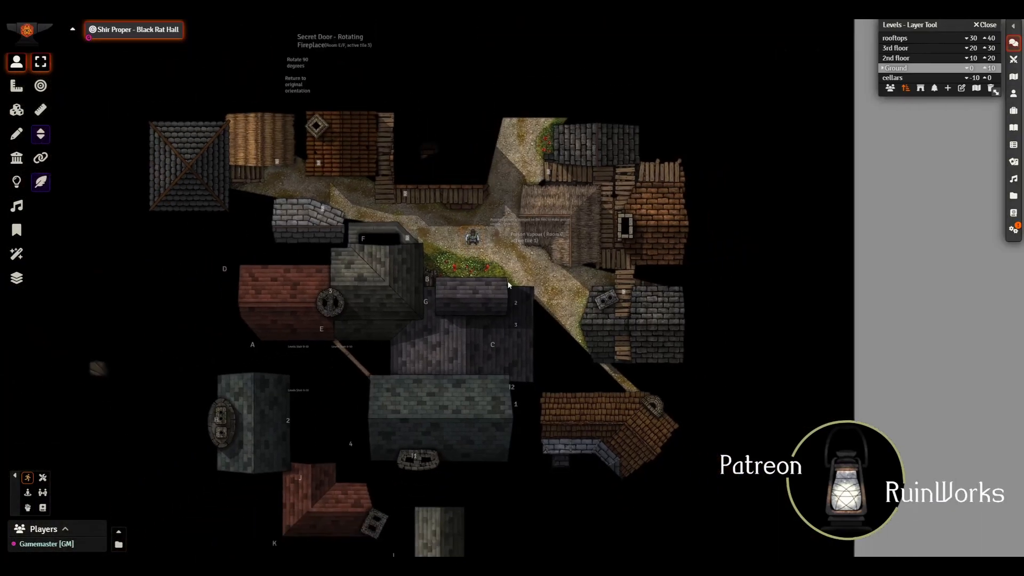
{"action": "left_click_drag", "start_coordinate": [510, 282], "coordinate": [451, 232]}
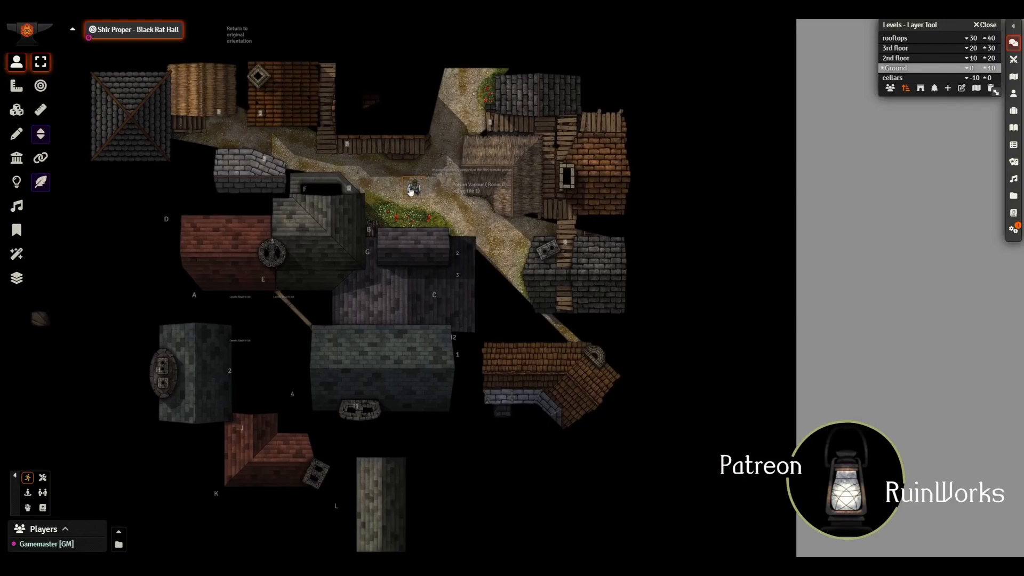
{"action": "scroll", "coordinate": [466, 269], "scroll_direction": "up", "scroll_amount": 3}
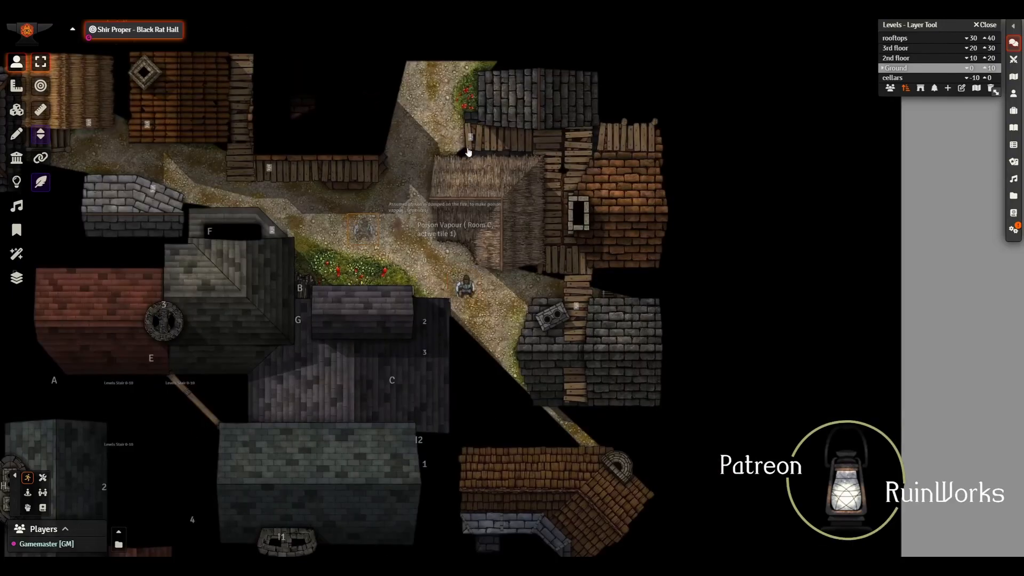
Step: Move the character token along the northeastern street and into the alley between the eastern houses, up to the ladder
{"action": "key", "text": "Right"}
{"action": "key", "text": "Down"}
{"action": "key", "text": "Right"}
{"action": "key", "text": "Down"}
{"action": "key", "text": "Right"}
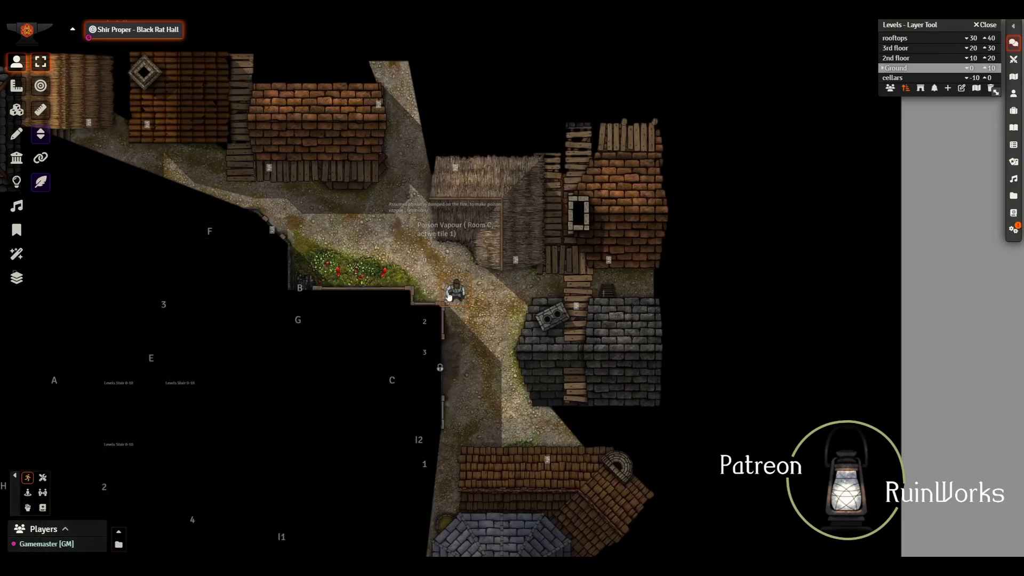
{"action": "left_click_drag", "start_coordinate": [546, 295], "coordinate": [543, 291]}
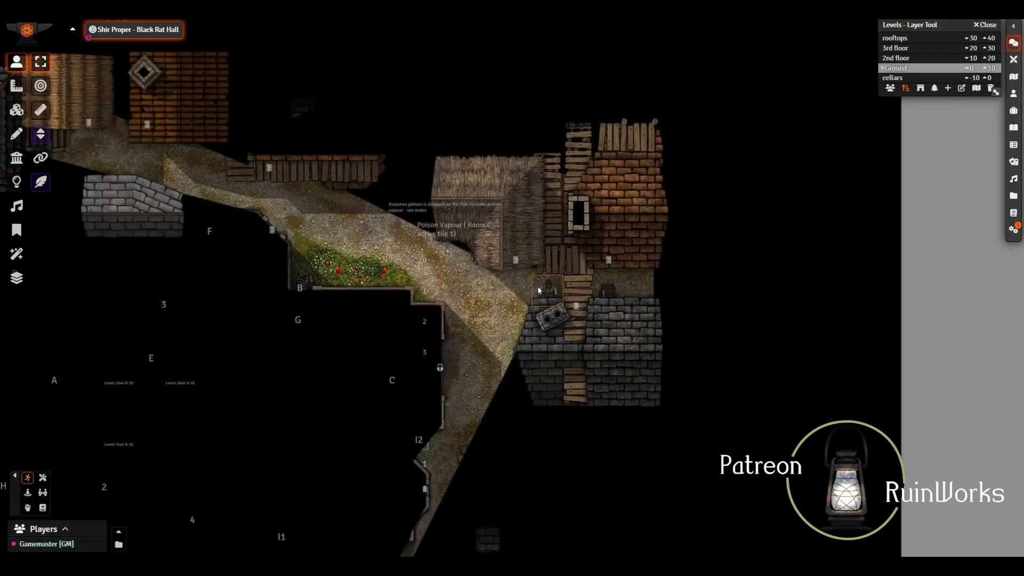
{"action": "key", "text": "Right"}
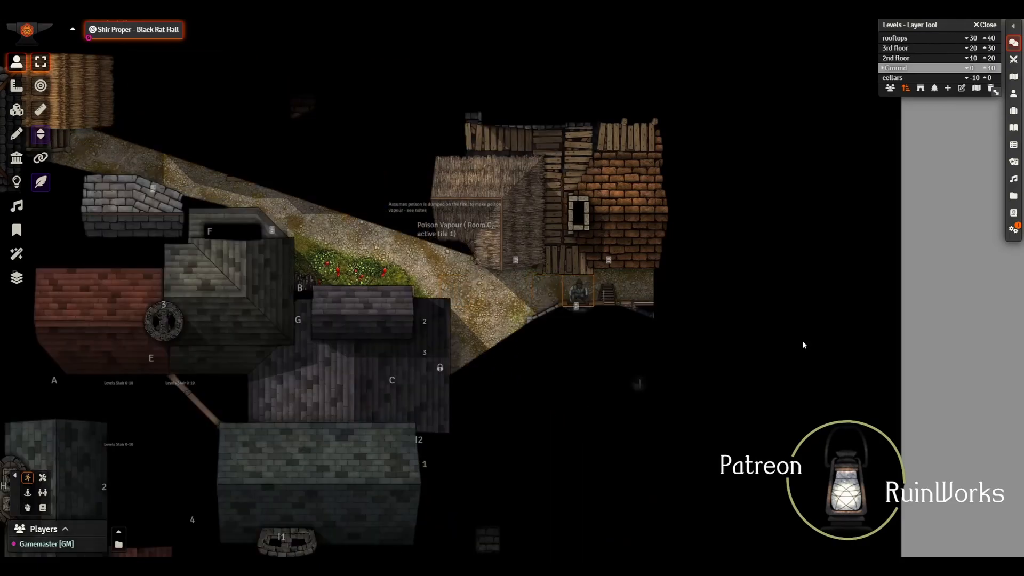
Step: Use the ladder in the eastern alley to climb up, and move the token west onto the wooden walkway
{"action": "left_click", "coordinate": [604, 299]}
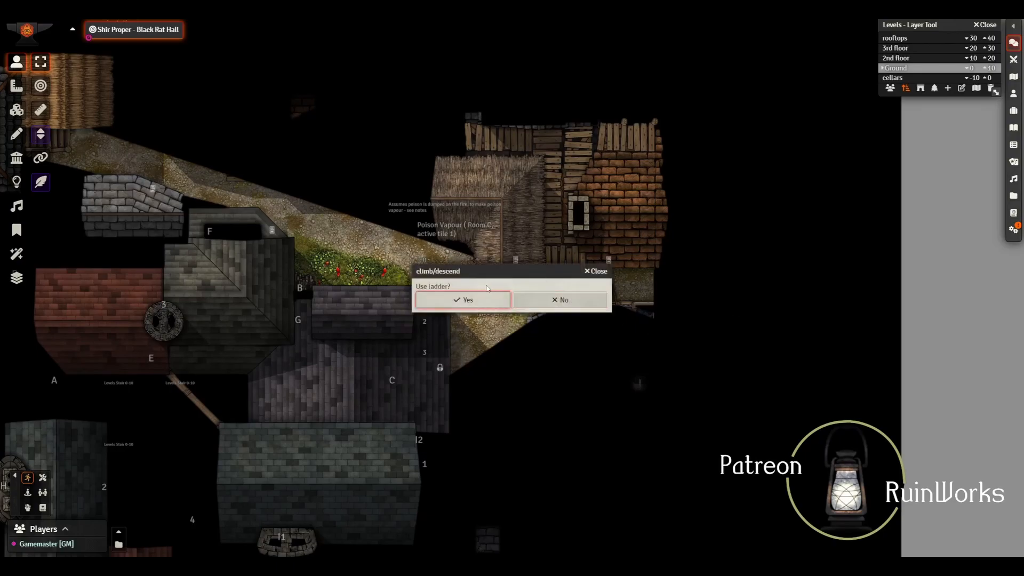
{"action": "left_click", "coordinate": [472, 300]}
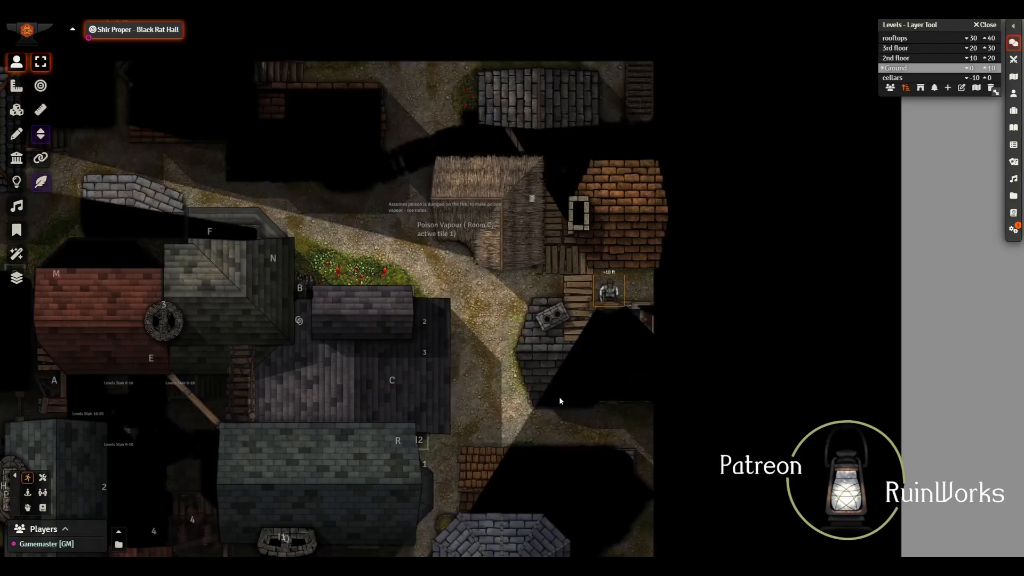
{"action": "left_click_drag", "start_coordinate": [603, 302], "coordinate": [564, 290]}
Step: Examine the scene's walls on the Ground level and on the 2nd floor level
{"action": "left_click", "coordinate": [16, 160]}
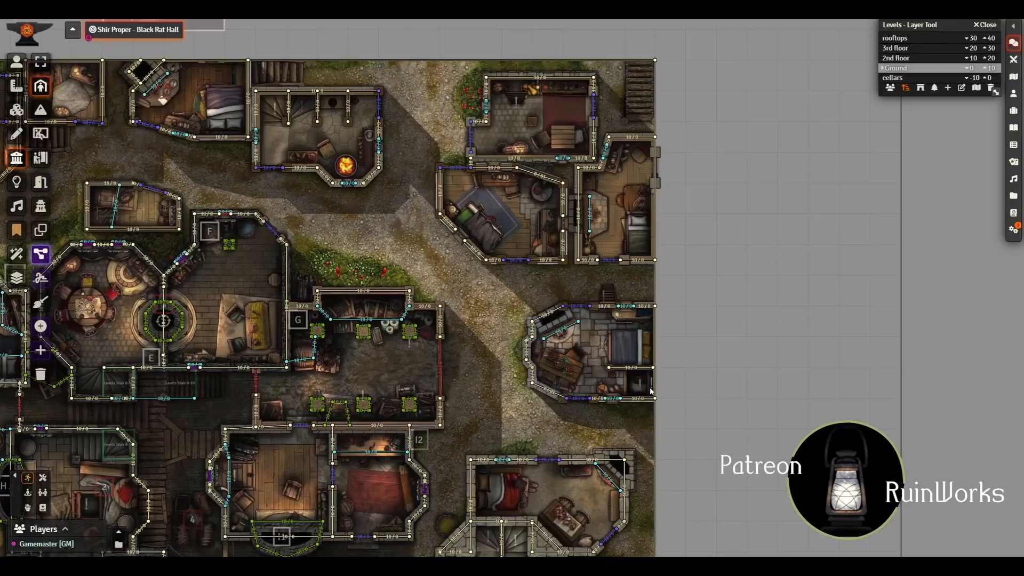
{"action": "left_click", "coordinate": [895, 58]}
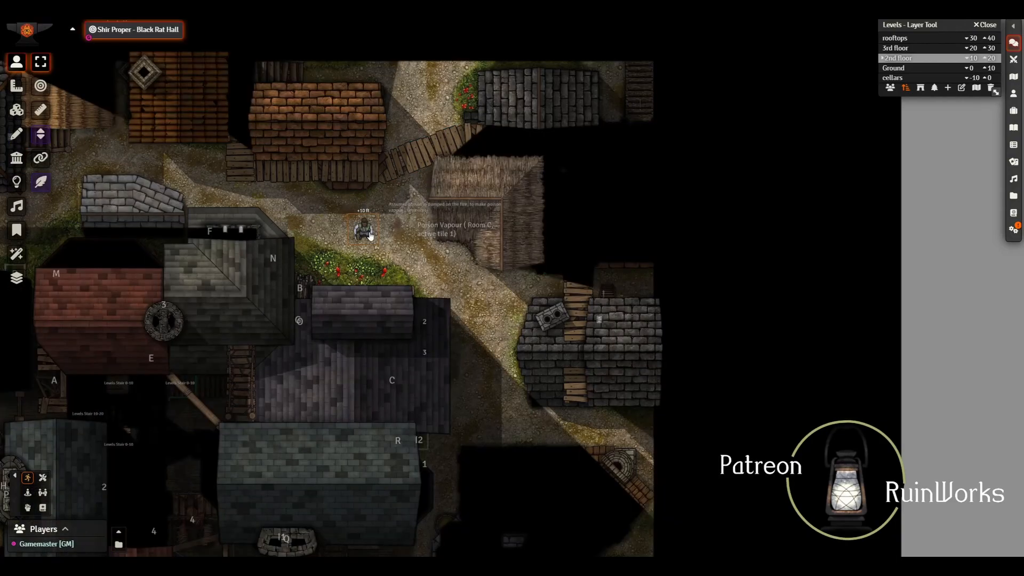
Step: Set the elevation of the character token on the street north of the flower bed to 0 ft
{"action": "right_click", "coordinate": [366, 235]}
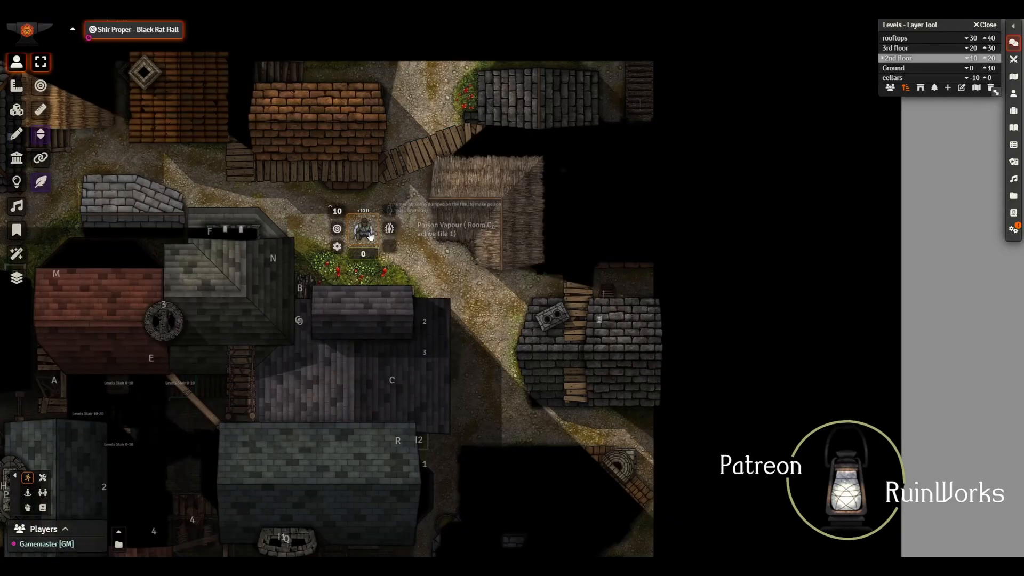
{"action": "left_click", "coordinate": [337, 211]}
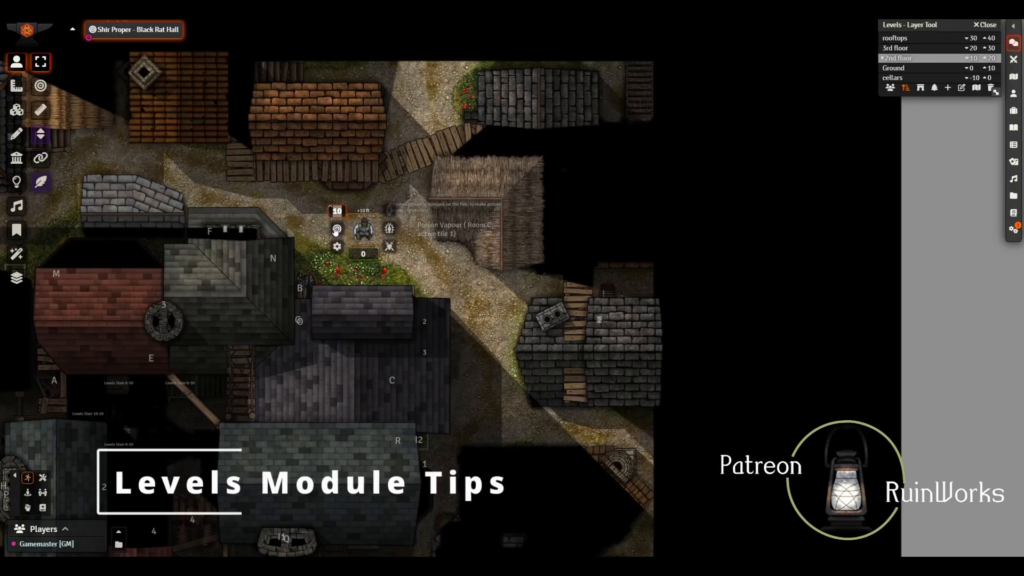
{"action": "type", "text": "0"}
{"action": "key", "text": "Return"}
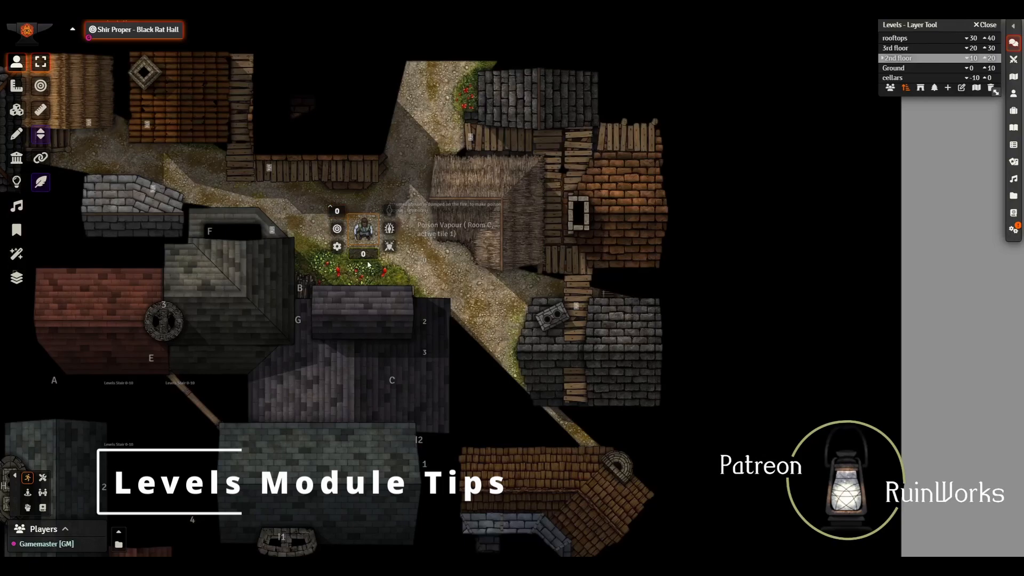
Step: Set the street token's elevation to 10 ft
{"action": "scroll", "coordinate": [367, 262], "scroll_direction": "up", "scroll_amount": 2}
{"action": "scroll", "coordinate": [367, 264], "scroll_direction": "up", "scroll_amount": 6}
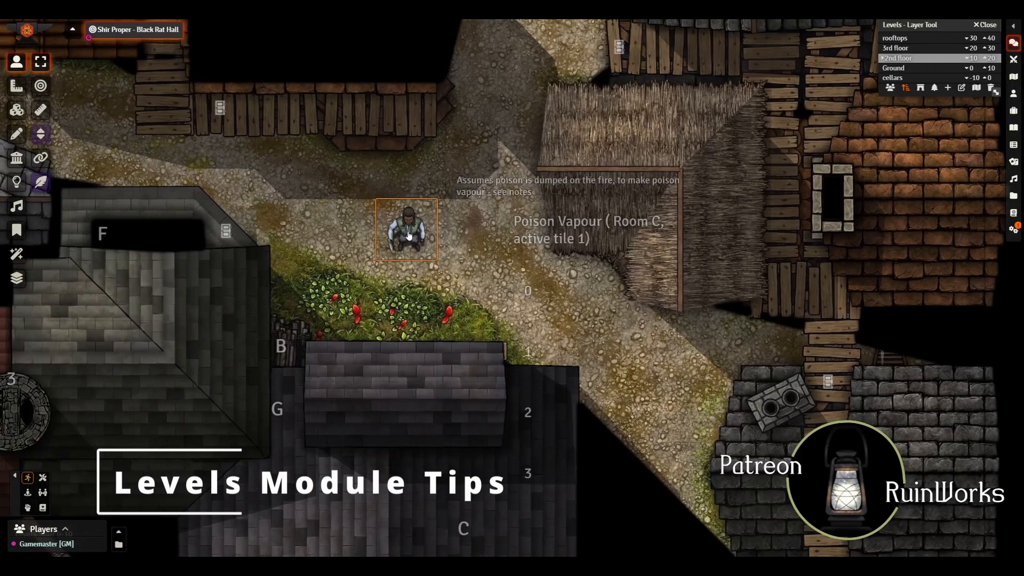
{"action": "right_click", "coordinate": [407, 236]}
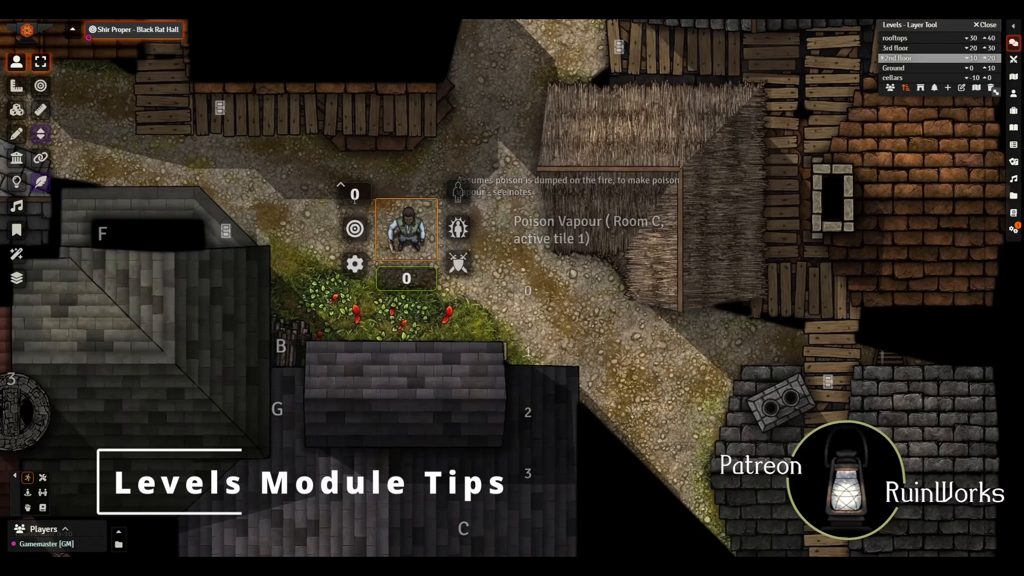
{"action": "left_click", "coordinate": [355, 194]}
{"action": "type", "text": "10"}
{"action": "key", "text": "Return"}
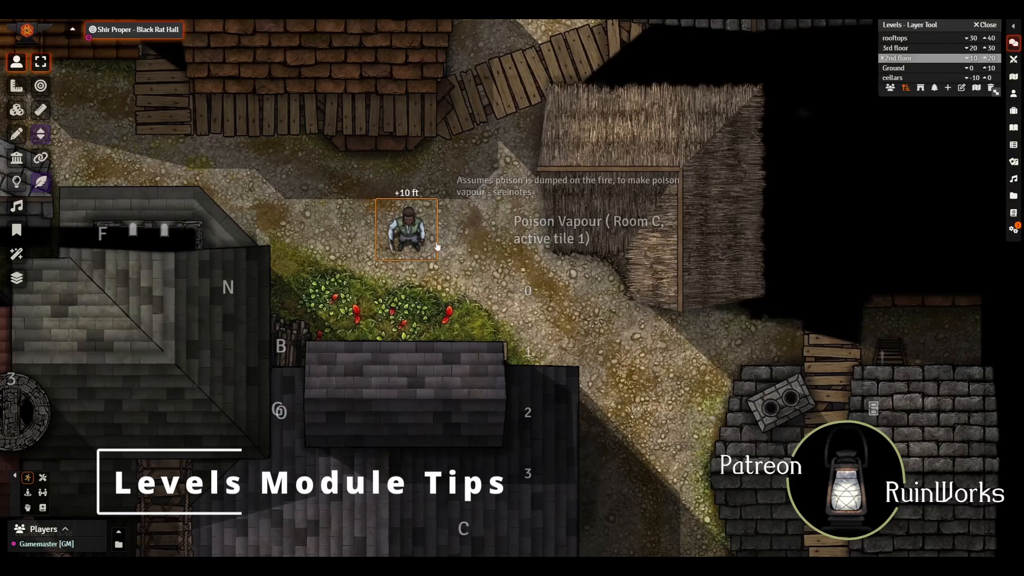
Step: Raise the street token's elevation with the relative value +10
{"action": "right_click", "coordinate": [410, 230]}
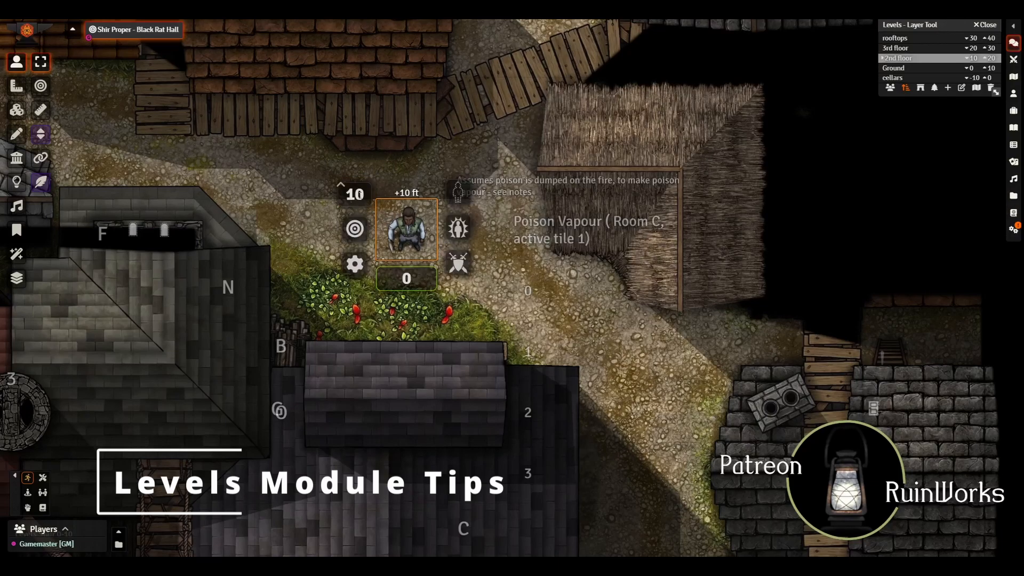
{"action": "left_click", "coordinate": [351, 189]}
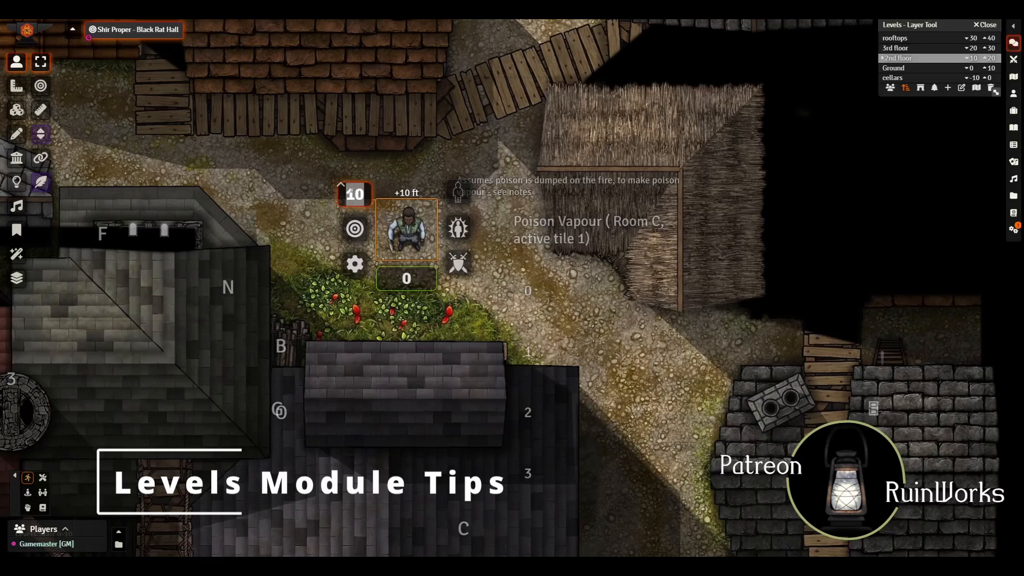
{"action": "type", "text": "+10"}
{"action": "key", "text": "Return"}
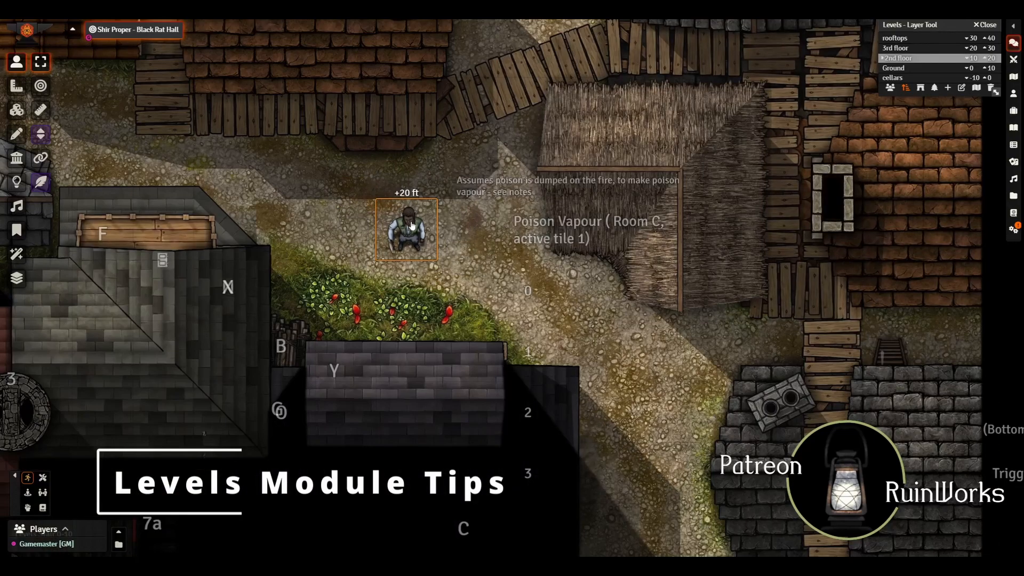
Step: Lower the street token's elevation with the relative value -10
{"action": "right_click", "coordinate": [415, 232]}
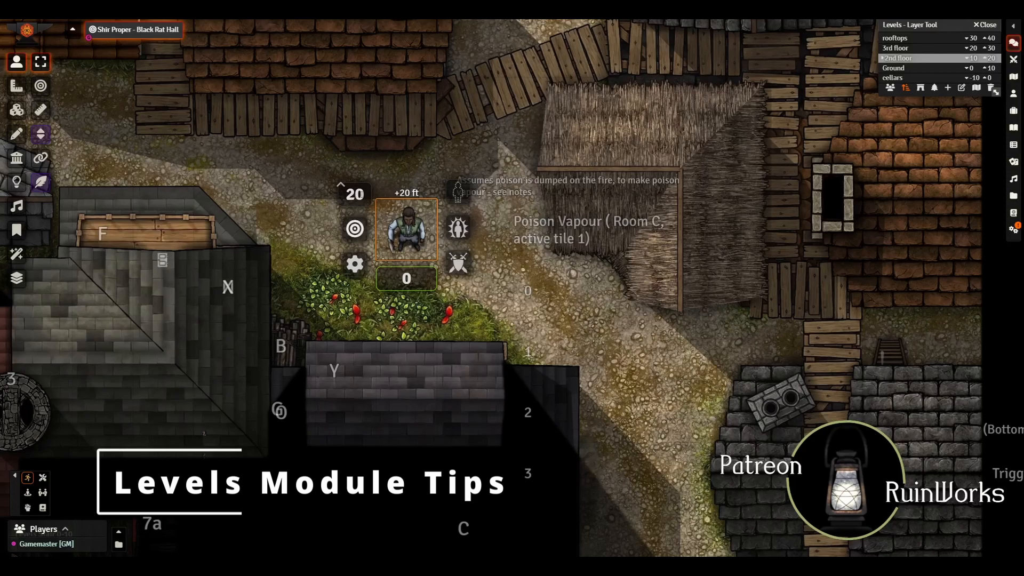
{"action": "left_click", "coordinate": [349, 194]}
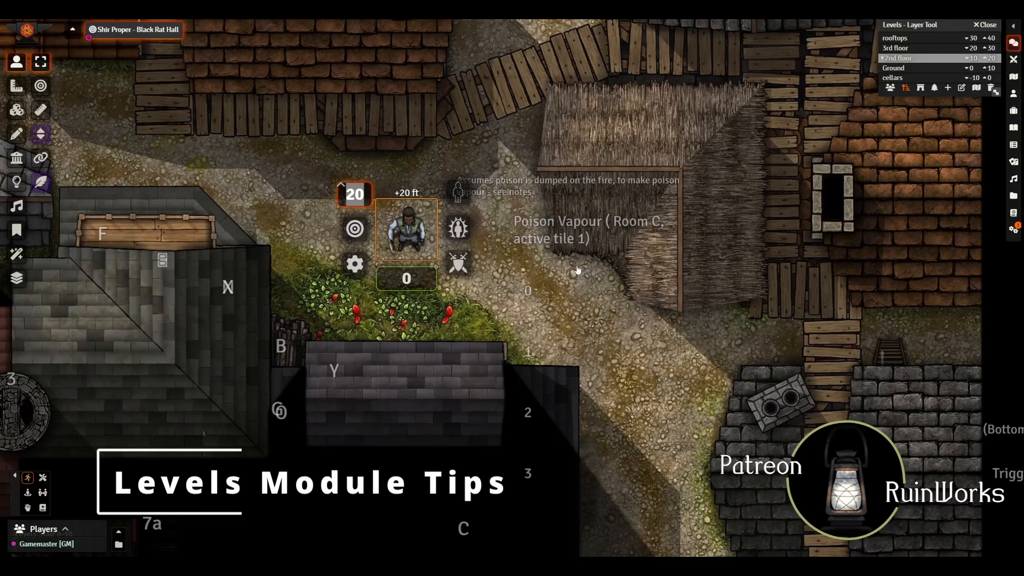
{"action": "type", "text": "-10"}
{"action": "key", "text": "Return"}
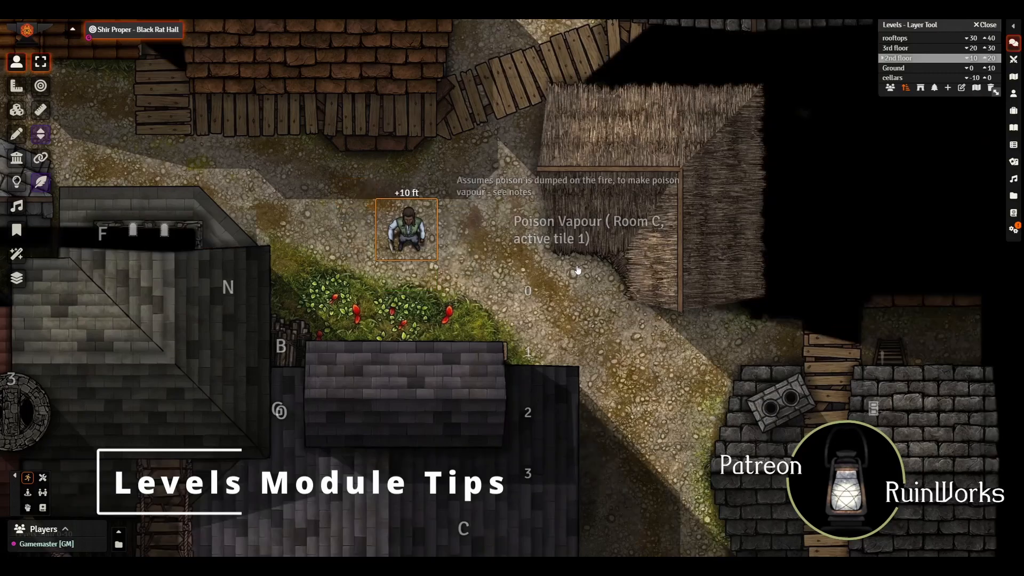
Step: Lower the street token's elevation with the relative value -20
{"action": "right_click", "coordinate": [406, 229]}
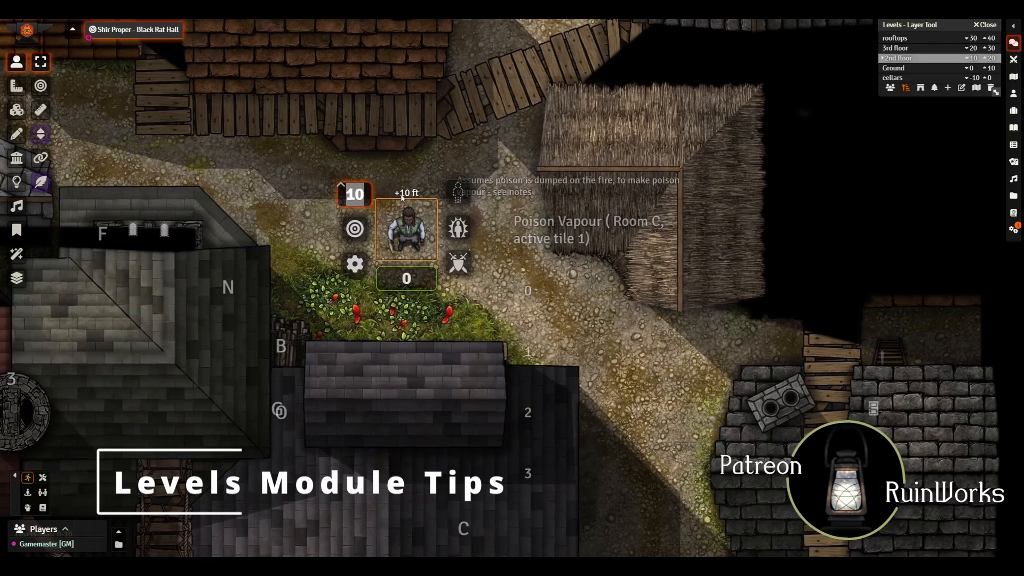
{"action": "type", "text": "-20"}
{"action": "key", "text": "Return"}
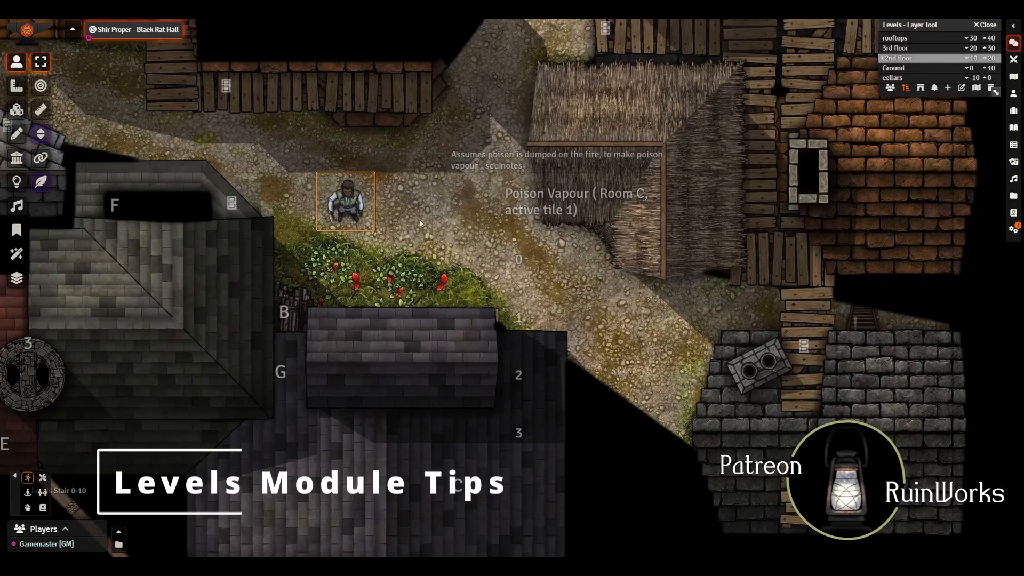
Step: On the Ground level, place the Giant Spider actor on the street east of the character token and close the Actors Directory
{"action": "left_click", "coordinate": [906, 70]}
{"action": "left_click", "coordinate": [1013, 93]}
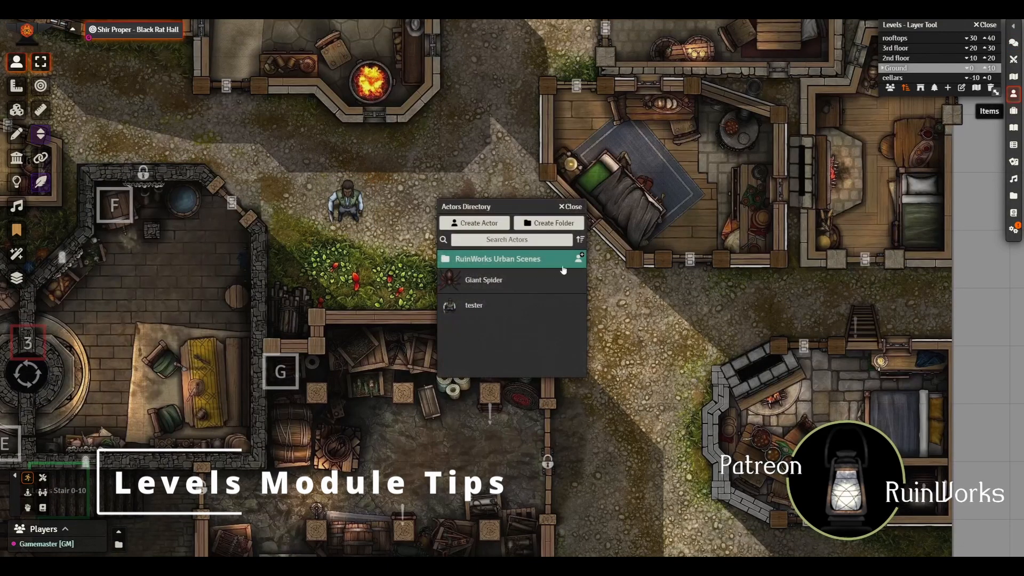
{"action": "left_click_drag", "start_coordinate": [533, 205], "coordinate": [716, 186]}
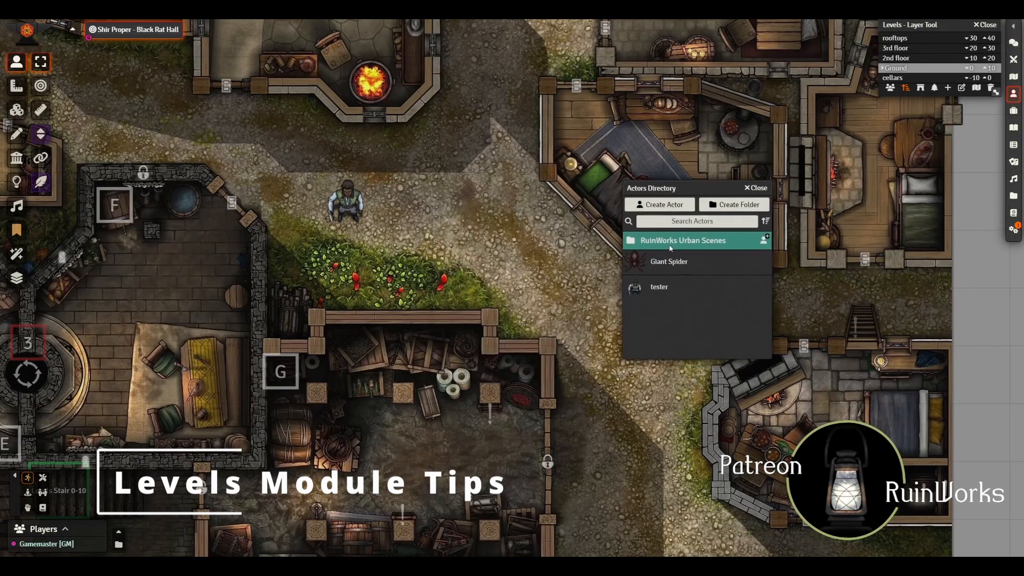
{"action": "left_click_drag", "start_coordinate": [658, 265], "coordinate": [459, 218]}
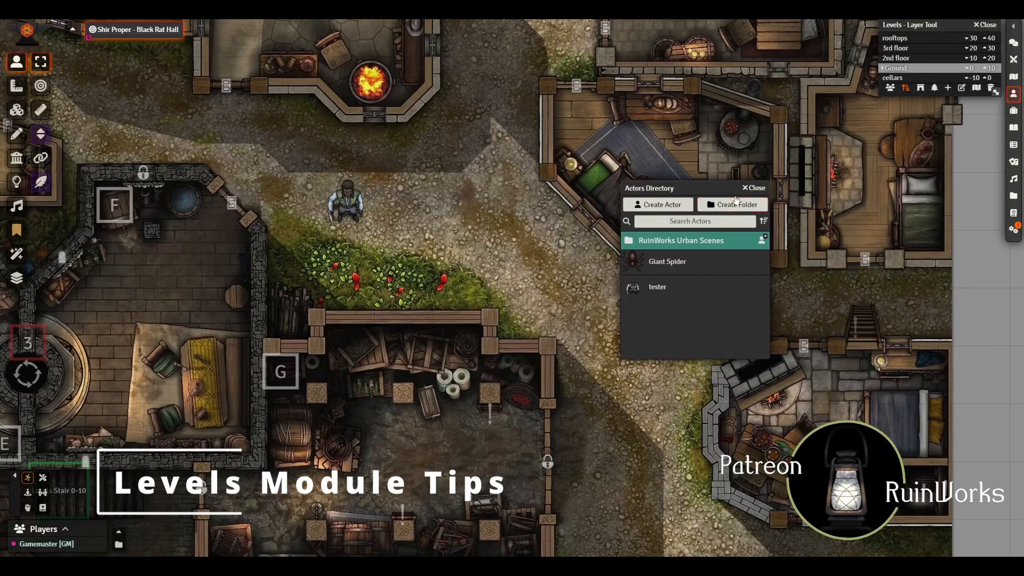
{"action": "left_click", "coordinate": [754, 188]}
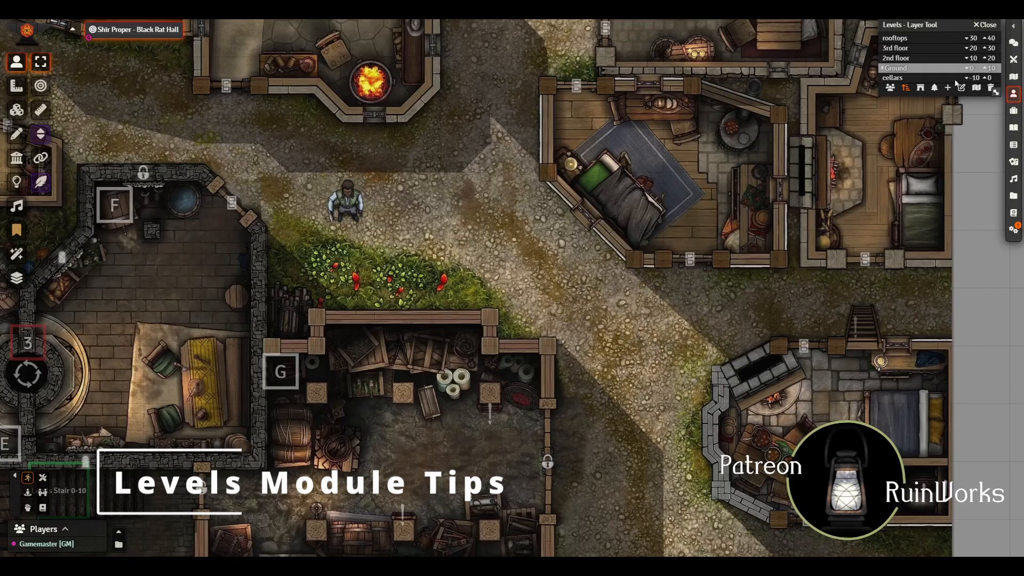
Step: On the 2nd floor level, move the Giant Spider token one square east and open its elevation for editing
{"action": "left_click", "coordinate": [901, 59]}
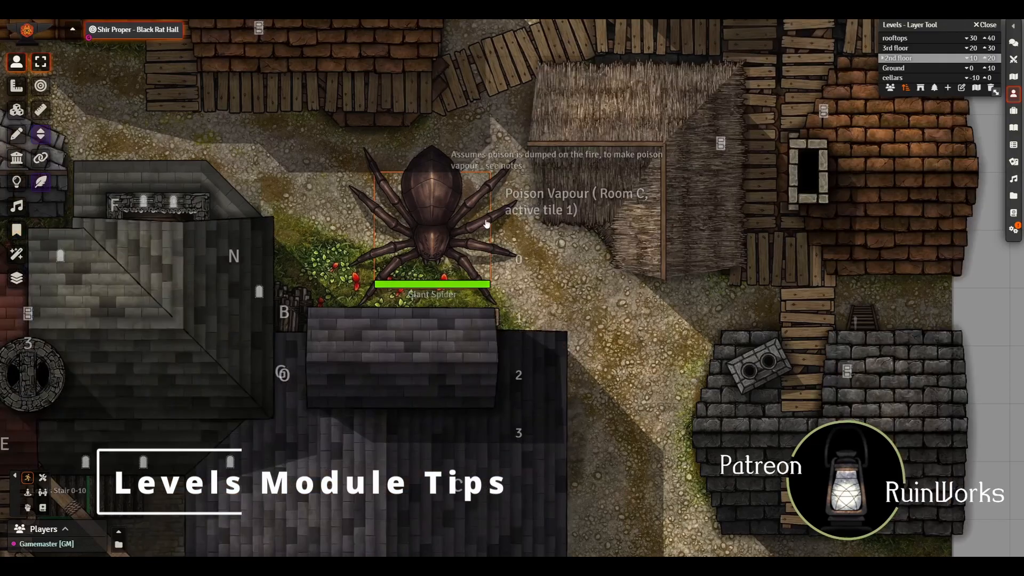
{"action": "key", "text": "Right"}
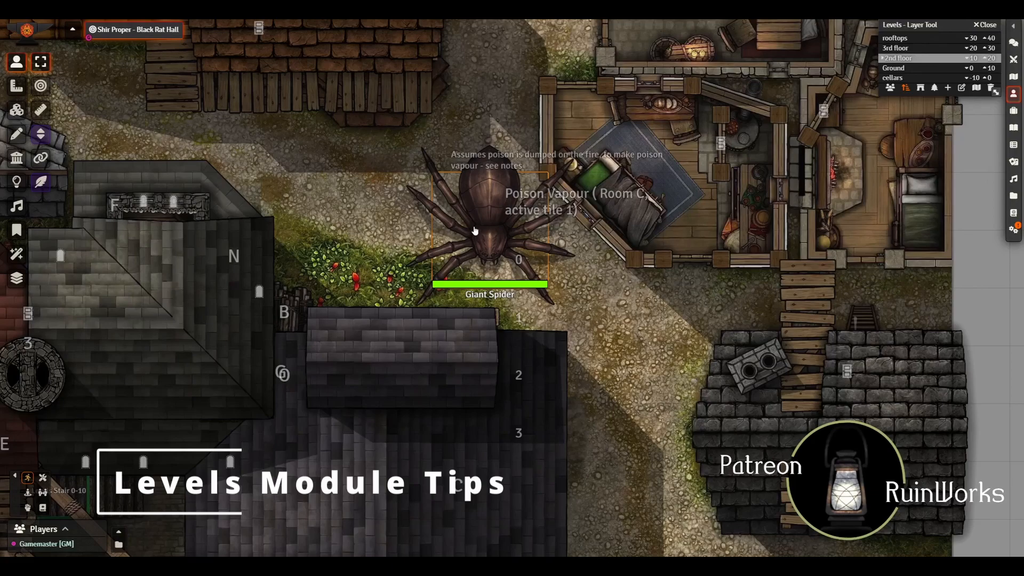
{"action": "right_click", "coordinate": [474, 231]}
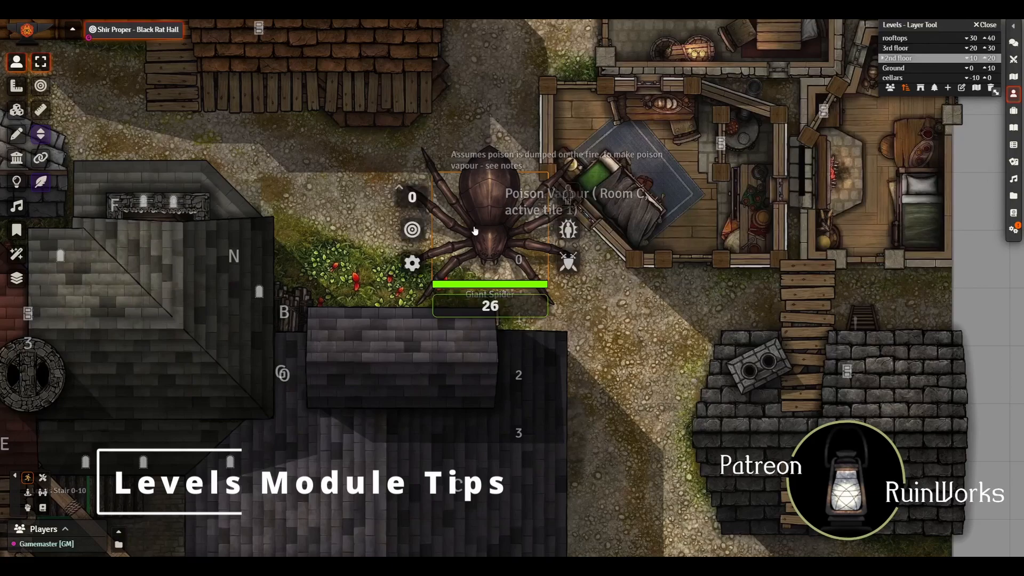
{"action": "left_click", "coordinate": [408, 198]}
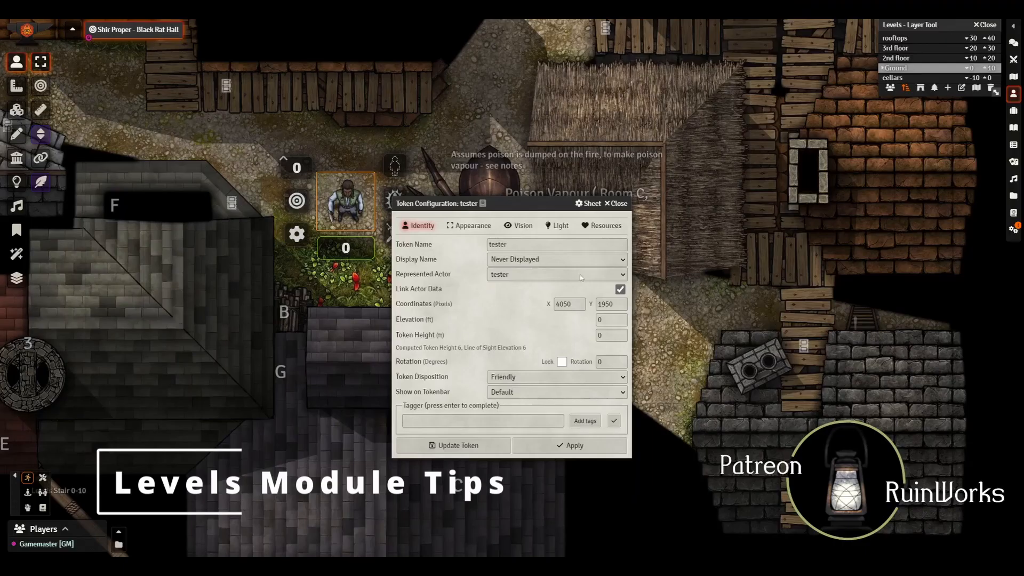
Step: Close the tester token's configuration, switch to the 2nd floor level and try to shift the Giant Spider slightly south
{"action": "left_click", "coordinate": [684, 95]}
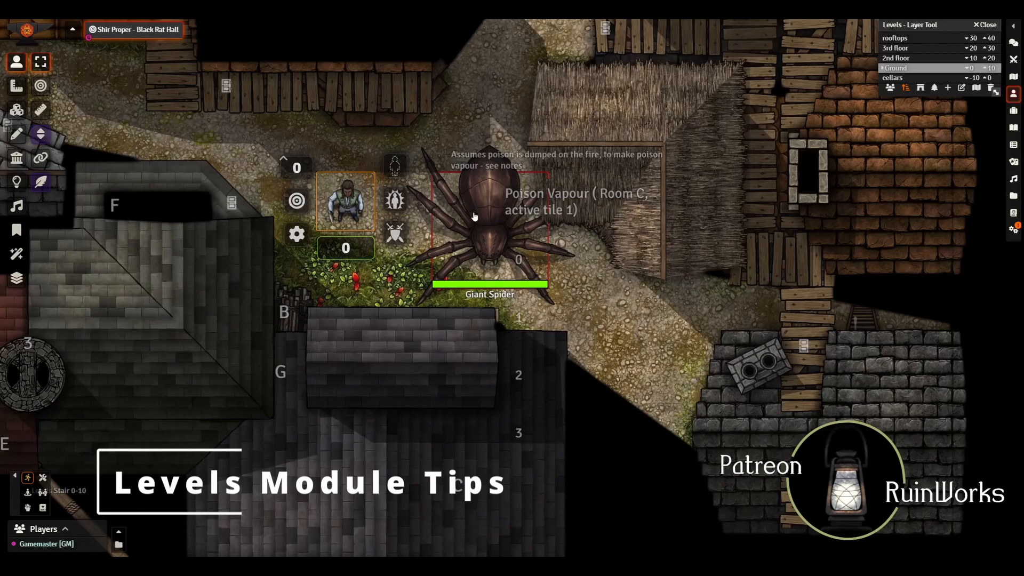
{"action": "left_click", "coordinate": [476, 216]}
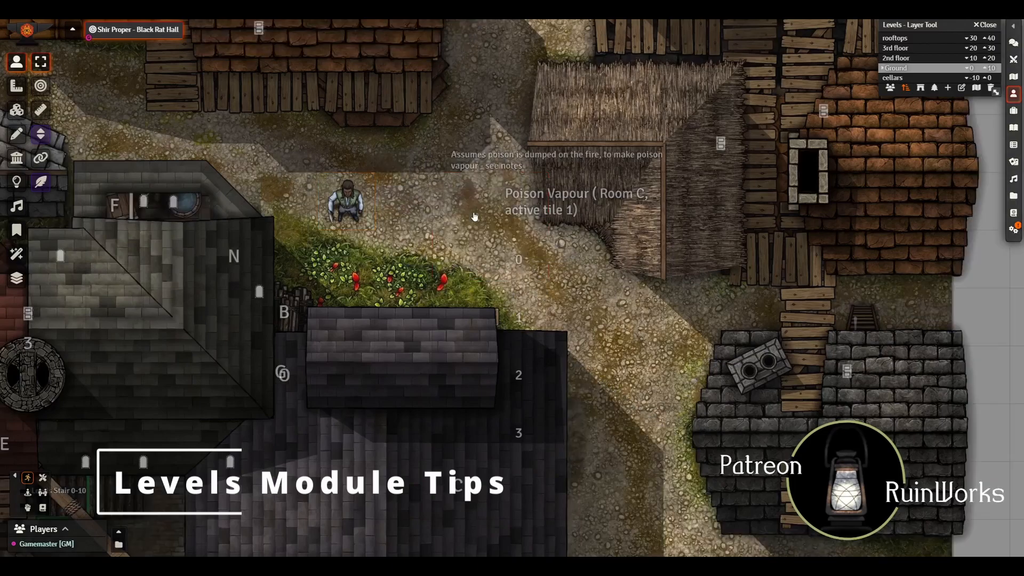
{"action": "left_click", "coordinate": [898, 58]}
{"action": "left_click_drag", "start_coordinate": [479, 211], "coordinate": [477, 232]}
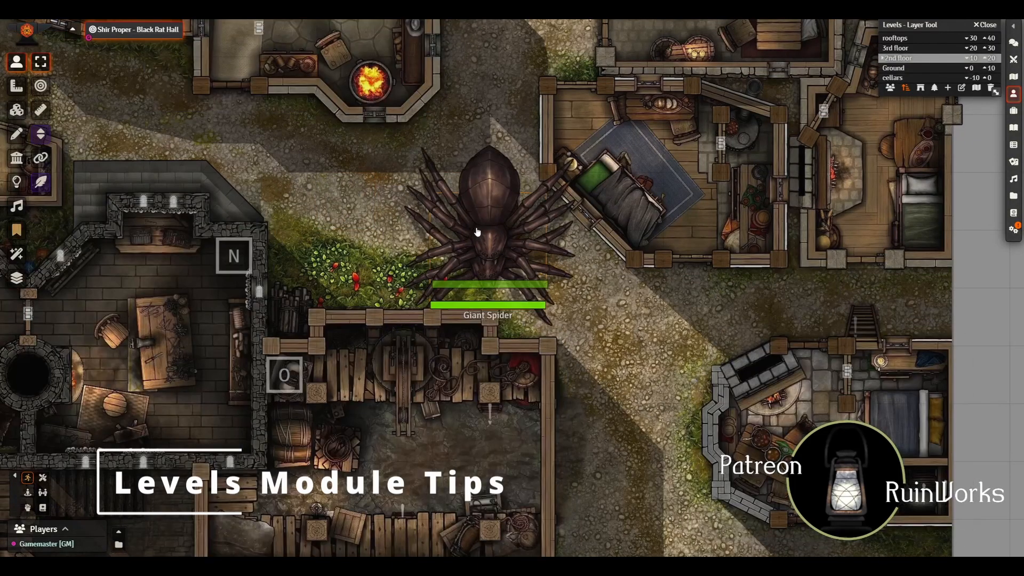
Step: Open the Giant Spider's sheet and token configuration, with its Token Height ready for editing
{"action": "double_click", "coordinate": [477, 232]}
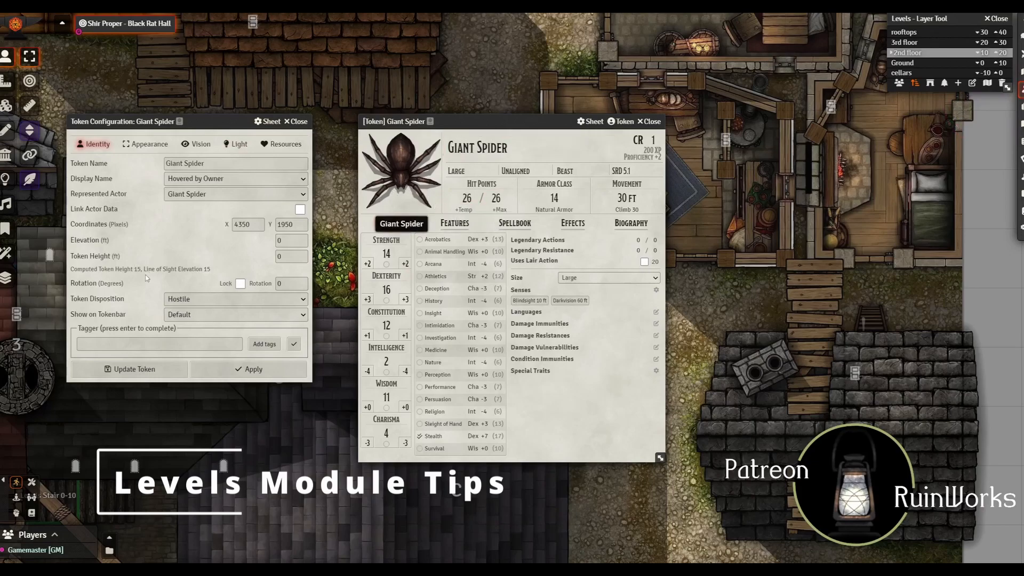
{"action": "left_click", "coordinate": [290, 257]}
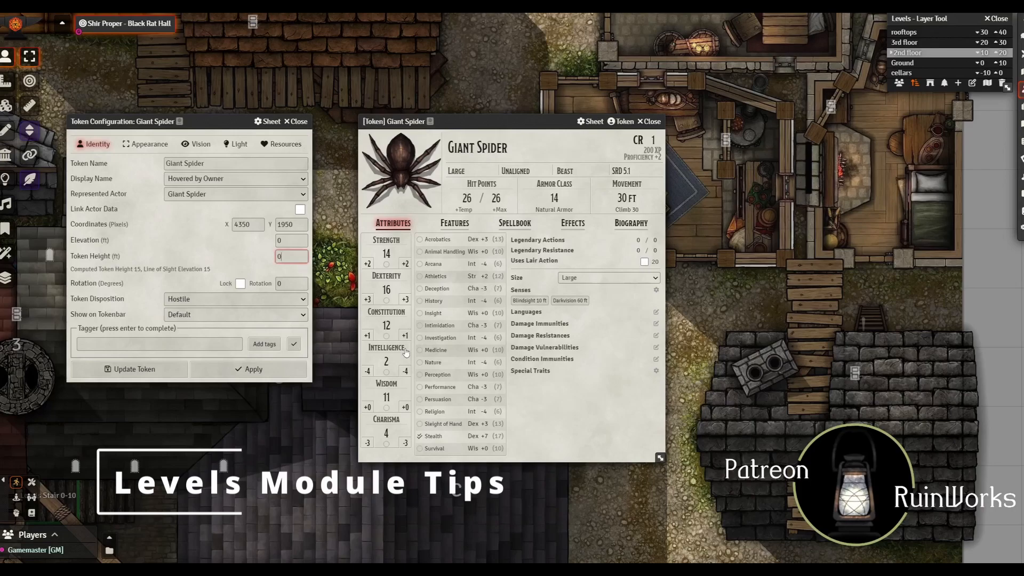
Step: Set the Giant Spider's Token Height to 9 ft, close its sheet and select the token on the Ground level
{"action": "key", "text": "BackSpace"}
{"action": "type", "text": "9"}
{"action": "left_click", "coordinate": [133, 373]}
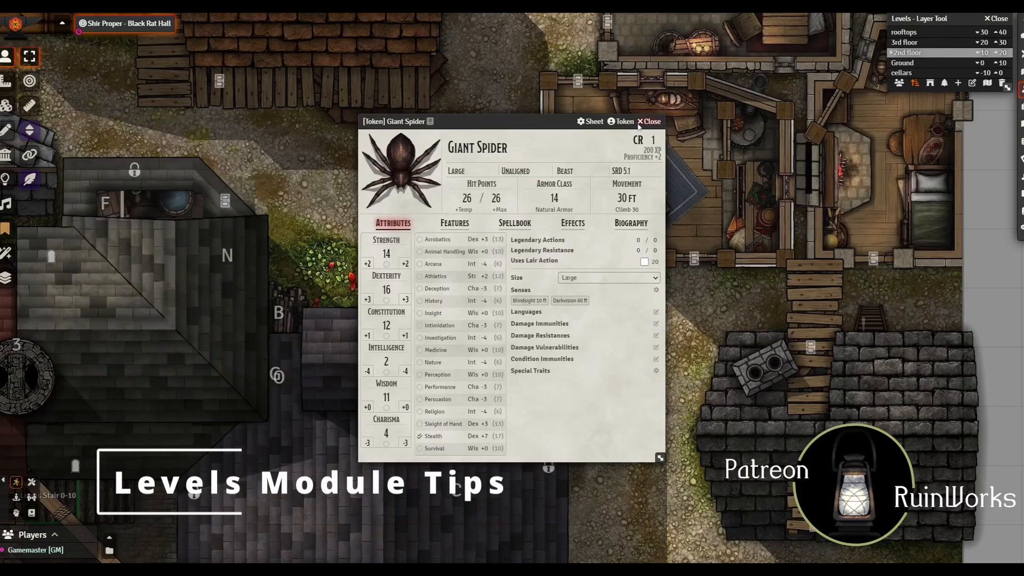
{"action": "left_click", "coordinate": [649, 125]}
{"action": "left_click", "coordinate": [911, 62]}
{"action": "left_click", "coordinate": [483, 218]}
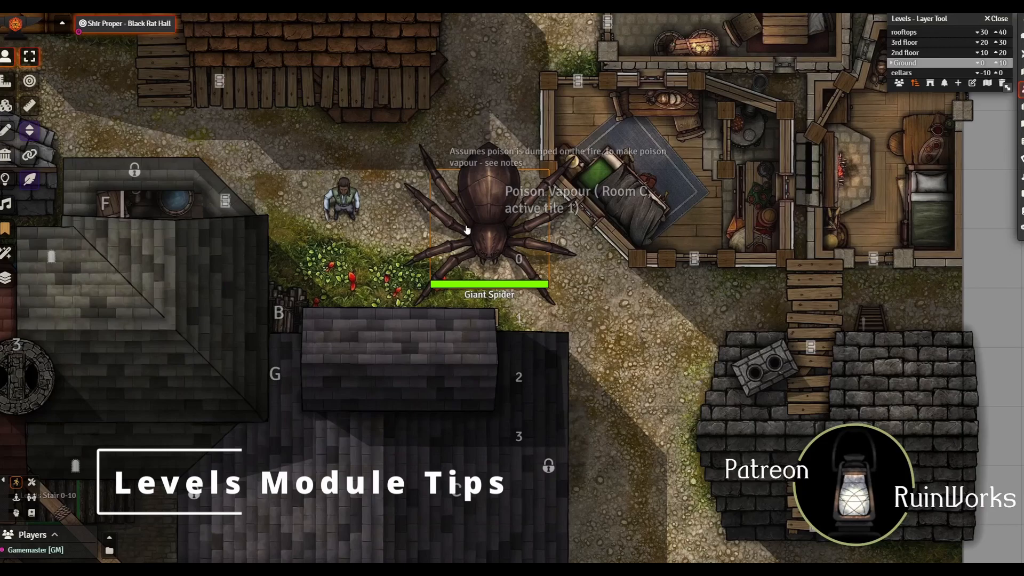
Step: Open the configuration of the ladder tile in the northeastern stone house on the Ground level and view its trigger setup and actions
{"action": "left_click_drag", "start_coordinate": [634, 323], "coordinate": [524, 382]}
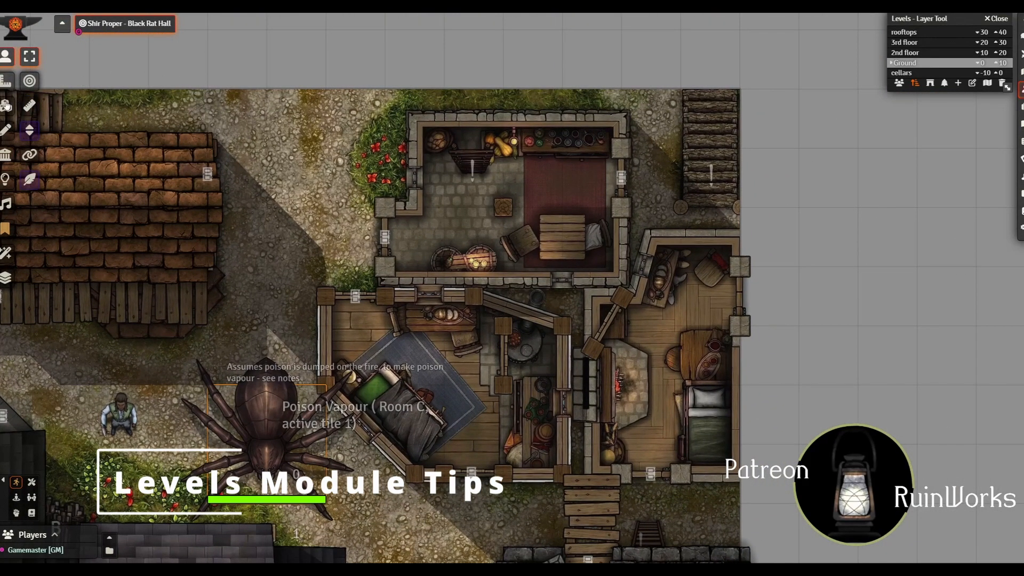
{"action": "left_click_drag", "start_coordinate": [653, 168], "coordinate": [328, 228]}
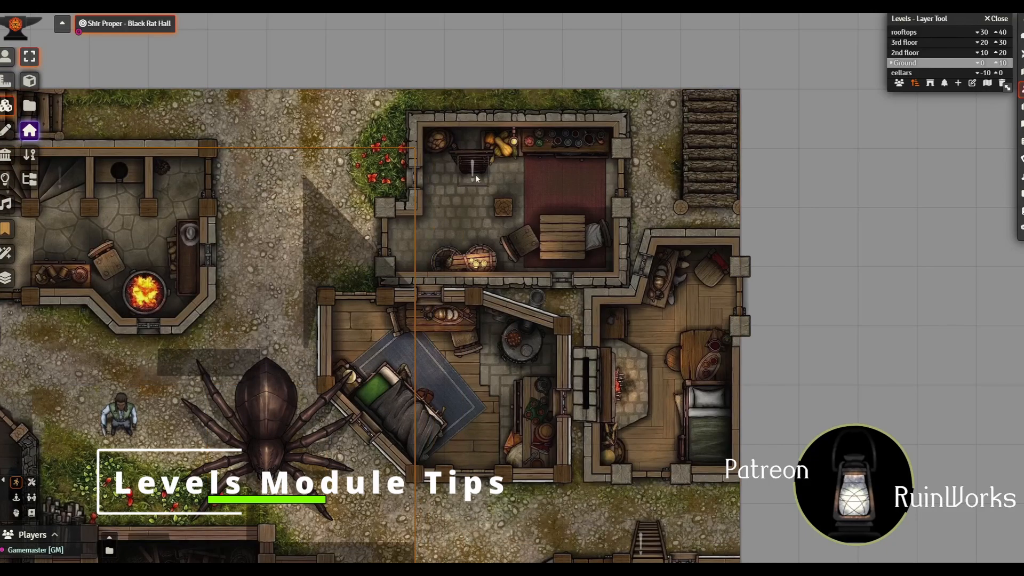
{"action": "double_click", "coordinate": [475, 176]}
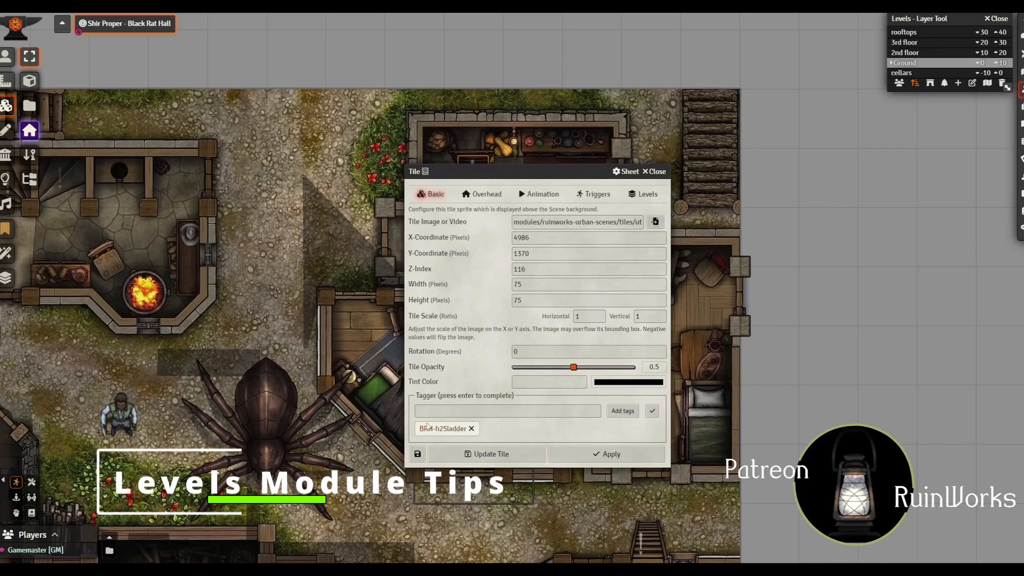
{"action": "left_click", "coordinate": [594, 195]}
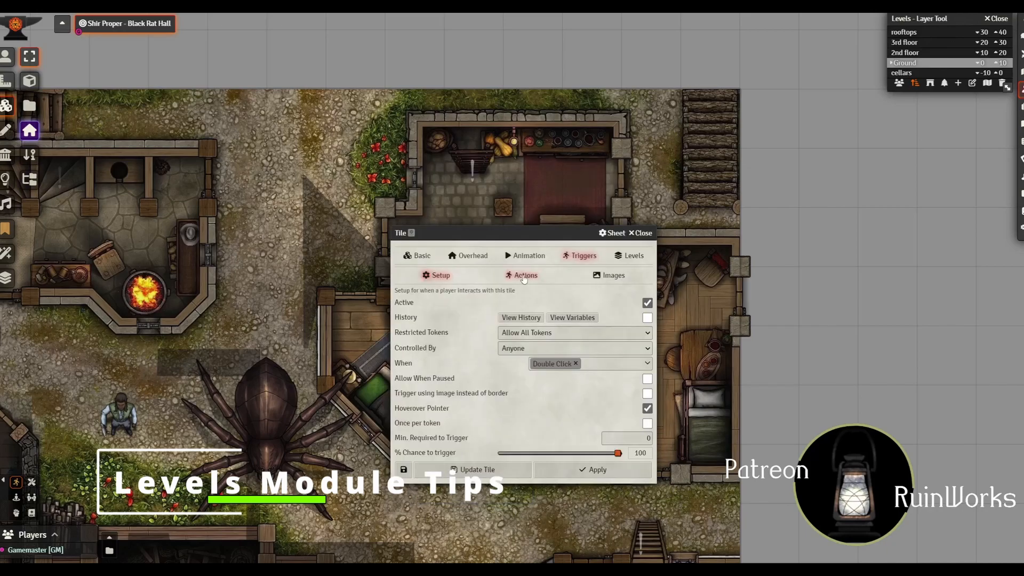
{"action": "left_click", "coordinate": [523, 277]}
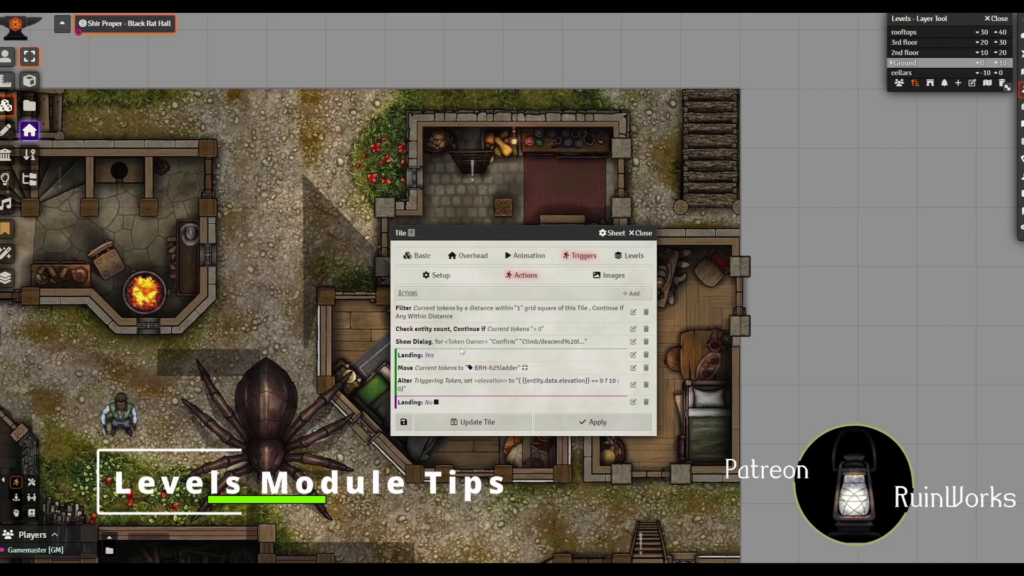
Step: Examine the ladder tile's Show Dialog and Alter trigger actions, covering the dialog content, the Yes landing and the elevation value
{"action": "left_click", "coordinate": [632, 343]}
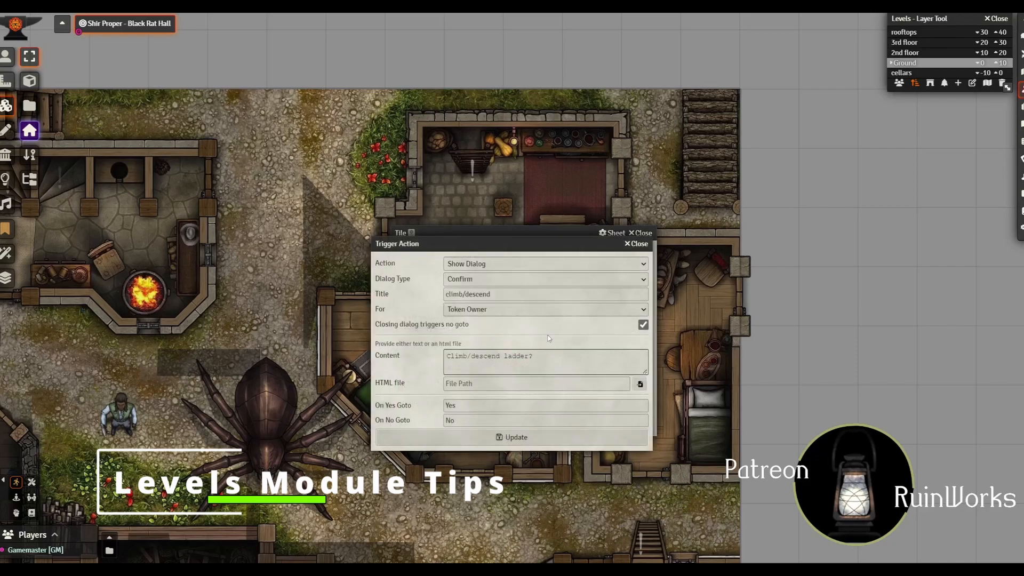
{"action": "left_click_drag", "start_coordinate": [554, 356], "coordinate": [447, 356]}
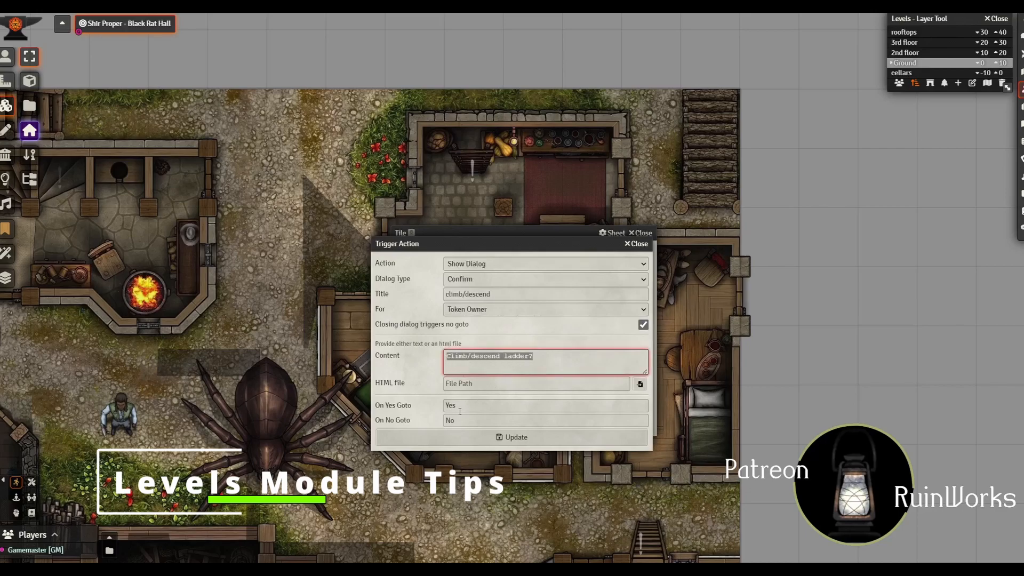
{"action": "left_click", "coordinate": [397, 410]}
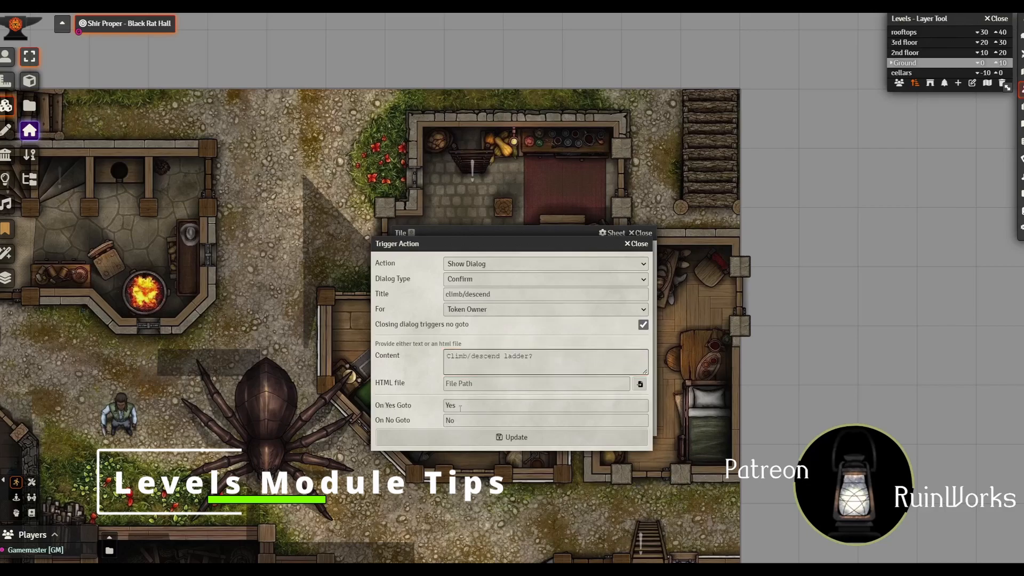
{"action": "left_click_drag", "start_coordinate": [462, 407], "coordinate": [436, 408]}
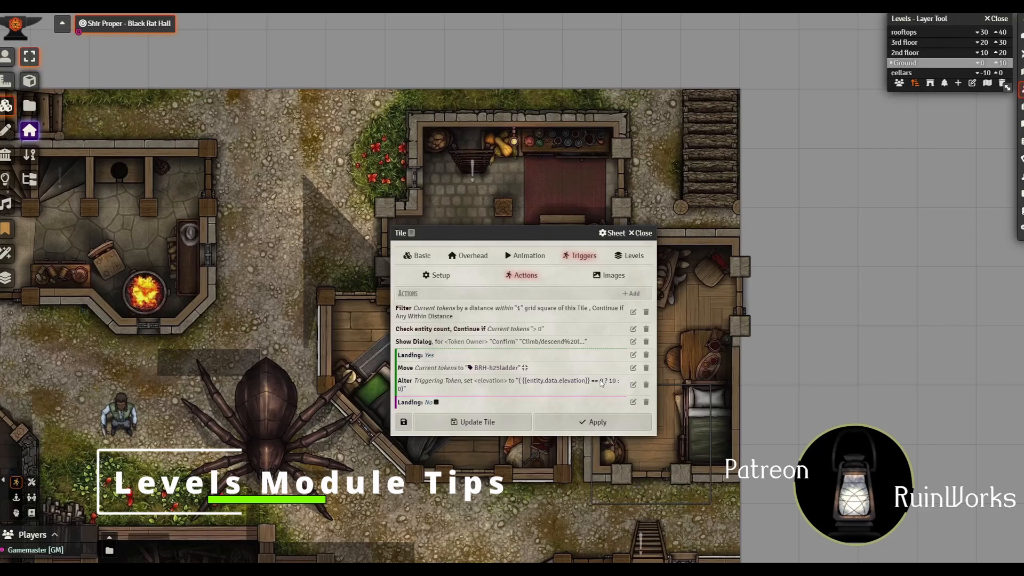
{"action": "left_click", "coordinate": [633, 385]}
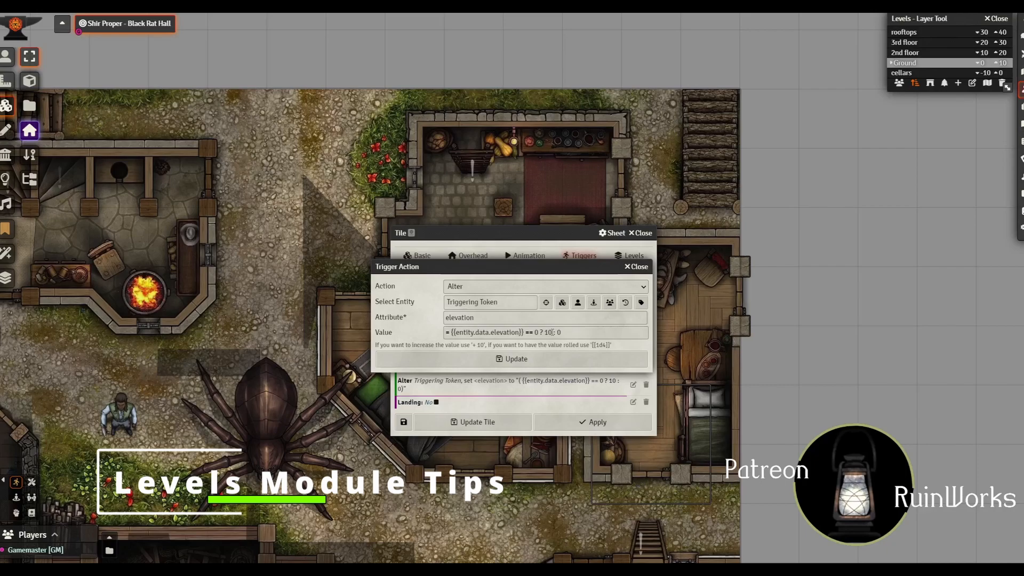
{"action": "left_click", "coordinate": [558, 356]}
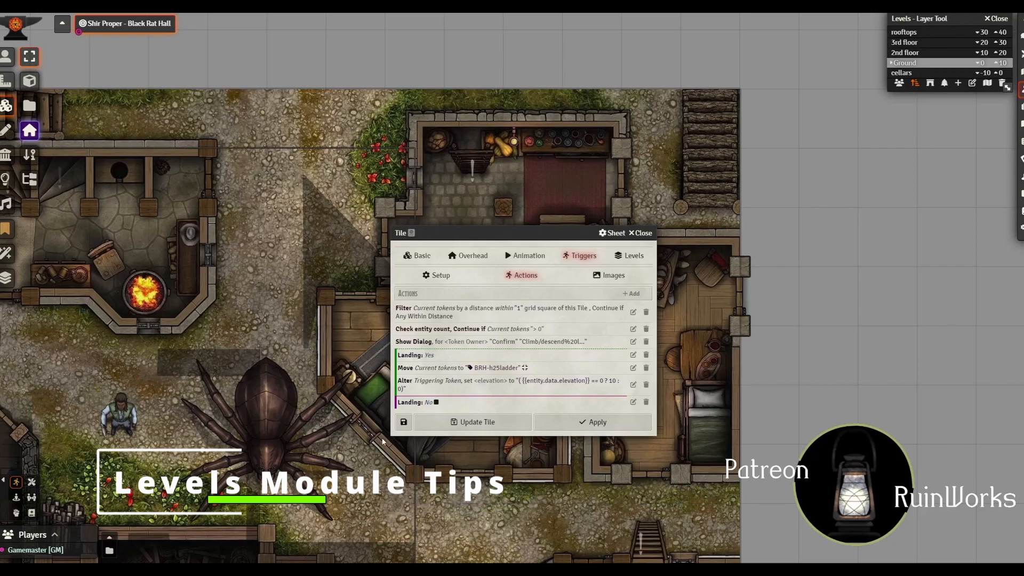
Step: Close the ladder tile's configuration and delete the Giant Spider token from the street
{"action": "key", "text": "Escape"}
{"action": "scroll", "coordinate": [523, 379], "scroll_direction": "down", "scroll_amount": 3}
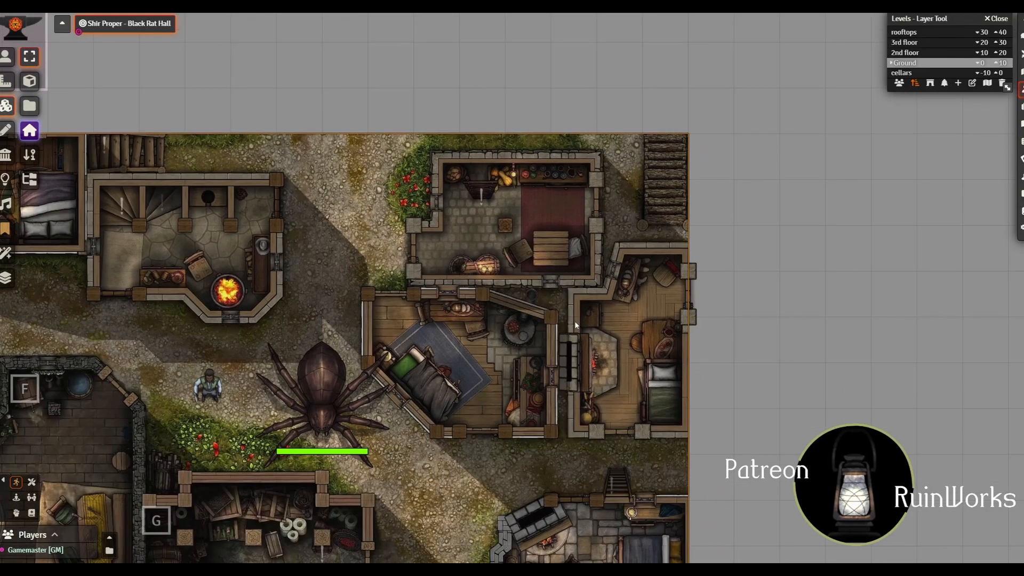
{"action": "left_click", "coordinate": [5, 57]}
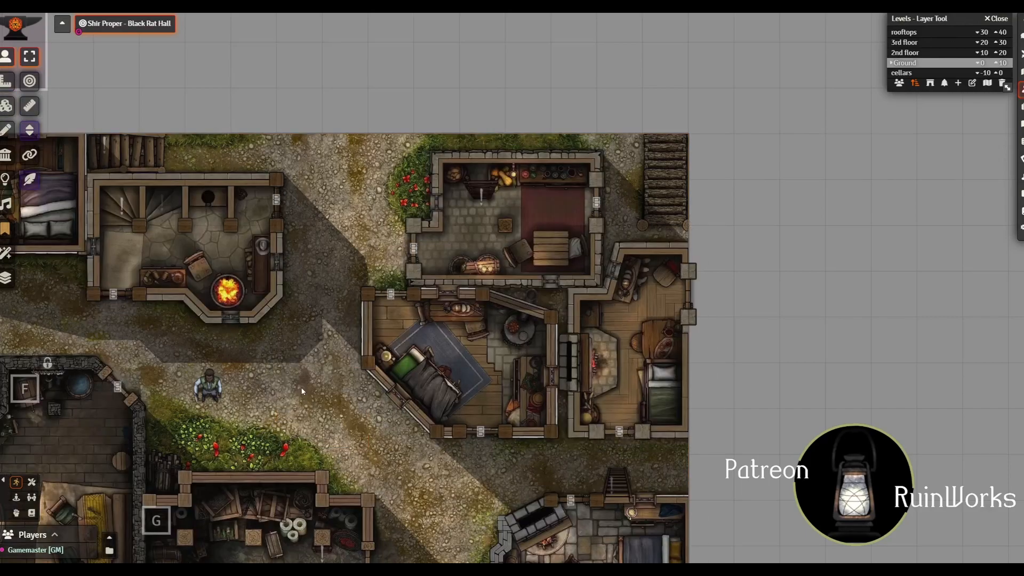
Step: Show the Ground level's light sources, change the scene to night and look over the lighting across the map
{"action": "scroll", "coordinate": [140, 241], "scroll_direction": "down", "scroll_amount": 6}
{"action": "left_click_drag", "start_coordinate": [250, 349], "coordinate": [758, 273]}
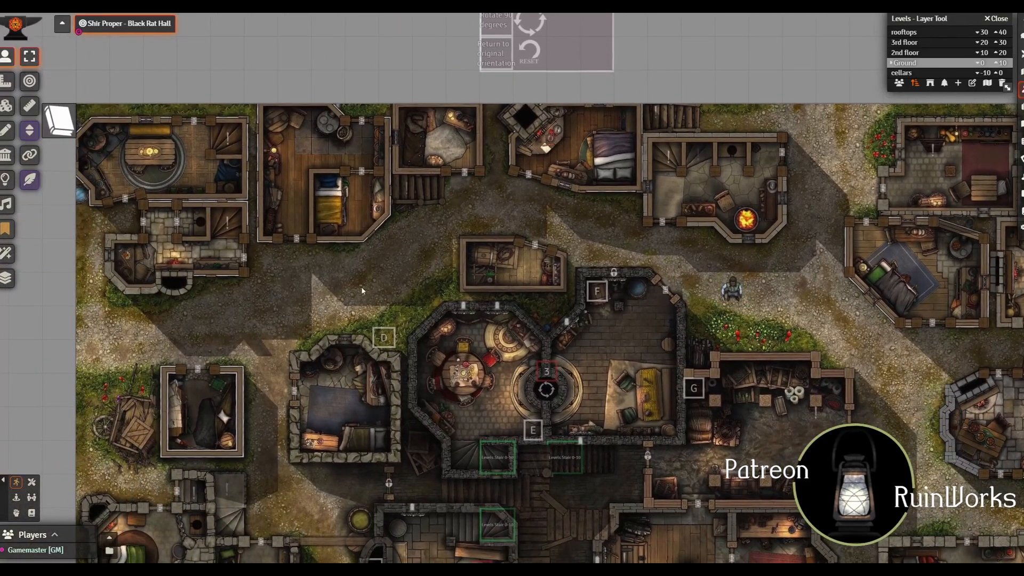
{"action": "left_click", "coordinate": [5, 179]}
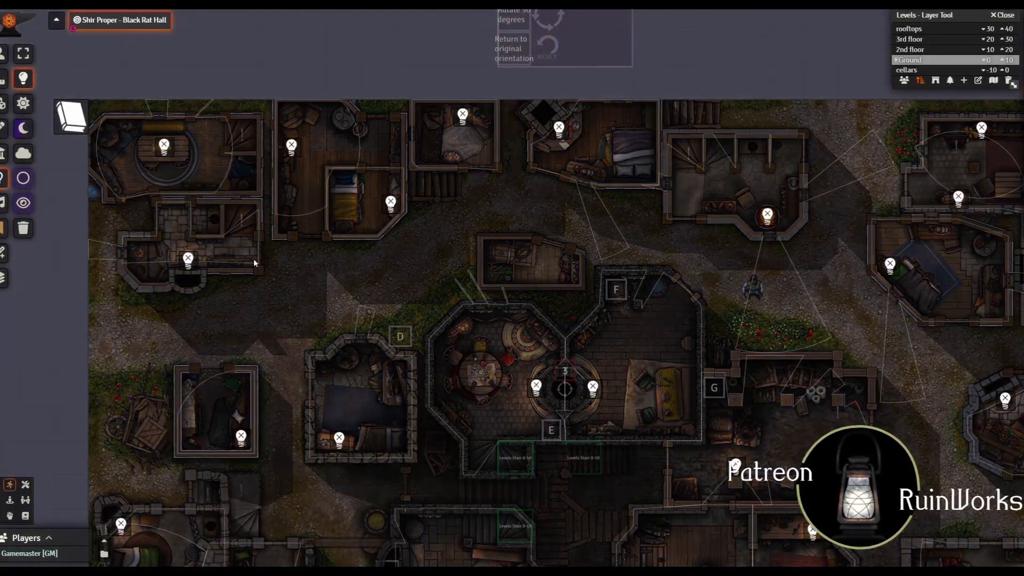
{"action": "left_click_drag", "start_coordinate": [754, 204], "coordinate": [478, 145]}
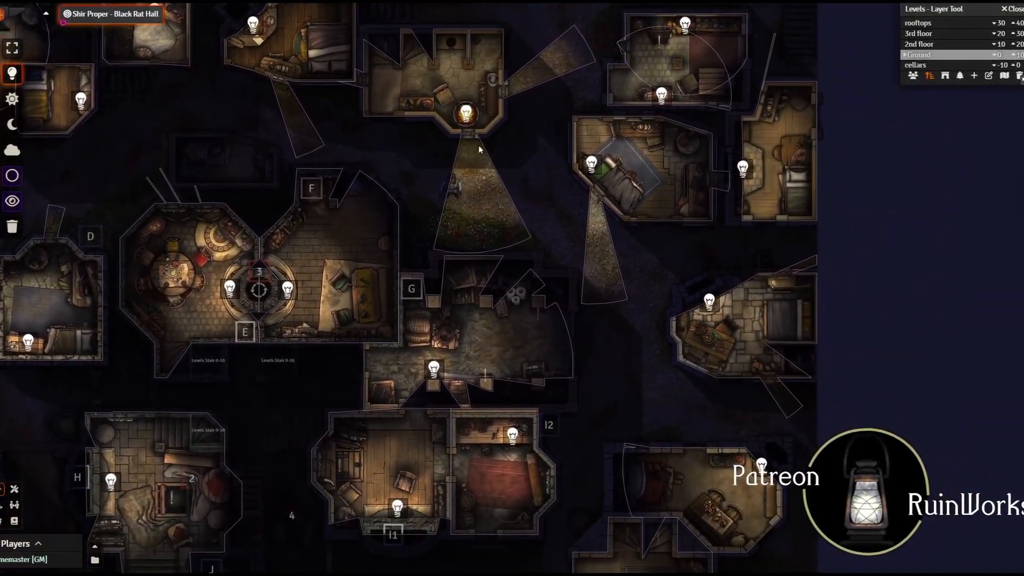
{"action": "left_click_drag", "start_coordinate": [553, 437], "coordinate": [565, 40]}
{"action": "left_click_drag", "start_coordinate": [547, 496], "coordinate": [734, 388]}
{"action": "left_click_drag", "start_coordinate": [315, 265], "coordinate": [526, 547]}
{"action": "left_click_drag", "start_coordinate": [462, 258], "coordinate": [589, 493]}
Step: Switch to the 2nd floor level and look over its night lighting from the northwest to the eastern buildings
{"action": "left_click", "coordinate": [954, 27]}
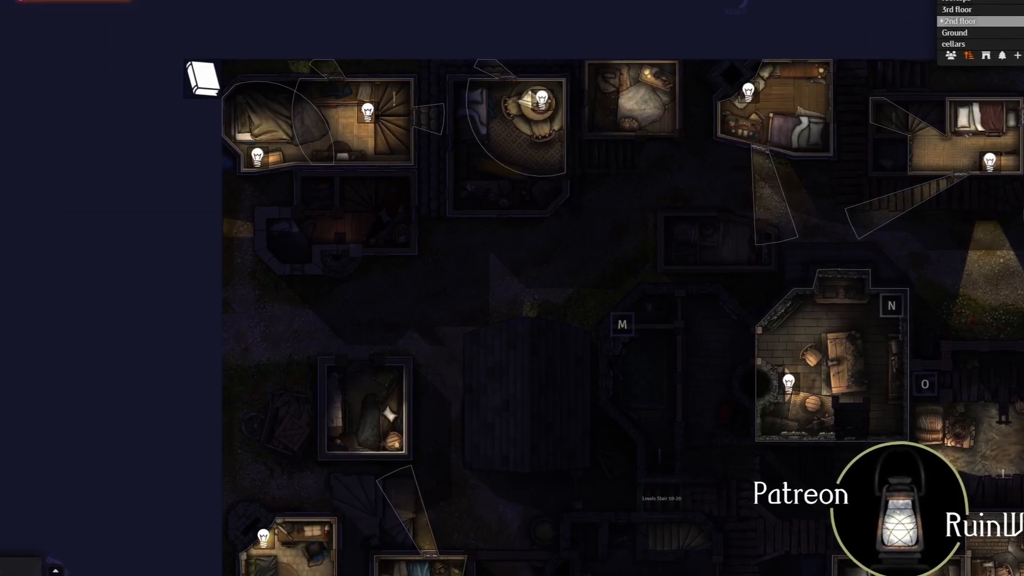
{"action": "left_click_drag", "start_coordinate": [606, 254], "coordinate": [237, 259]}
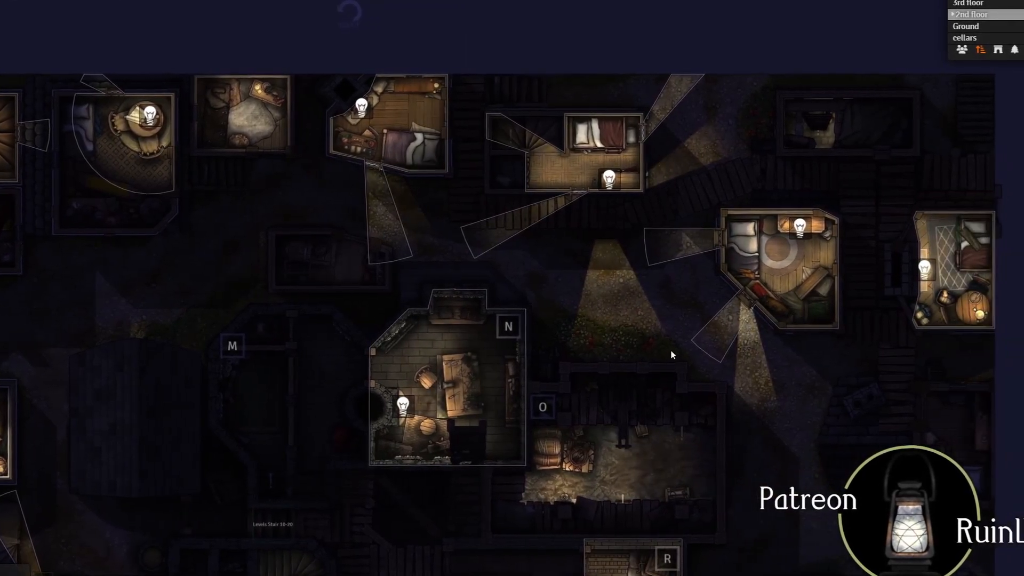
{"action": "left_click_drag", "start_coordinate": [671, 354], "coordinate": [324, 139]}
{"action": "left_click_drag", "start_coordinate": [508, 351], "coordinate": [475, 41]}
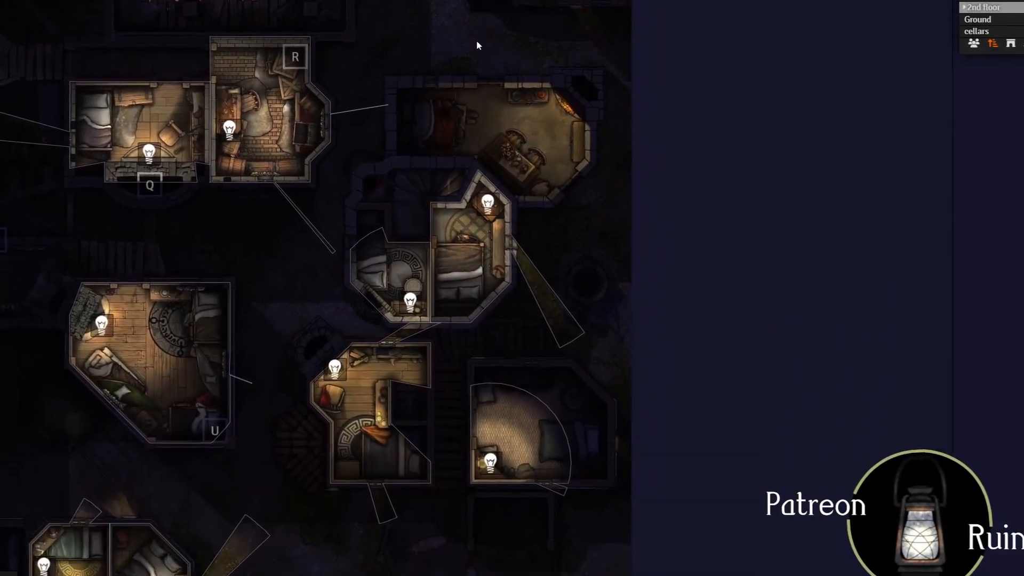